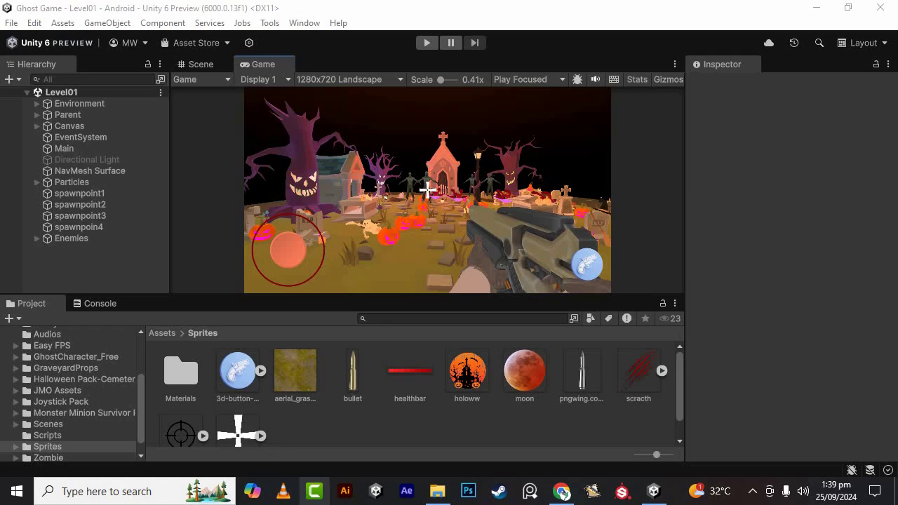
Create a UI Image under the Canvas, shown as a white square in the game view.
{"action": "left_click", "coordinate": [424, 372]}
{"action": "left_click", "coordinate": [326, 408]}
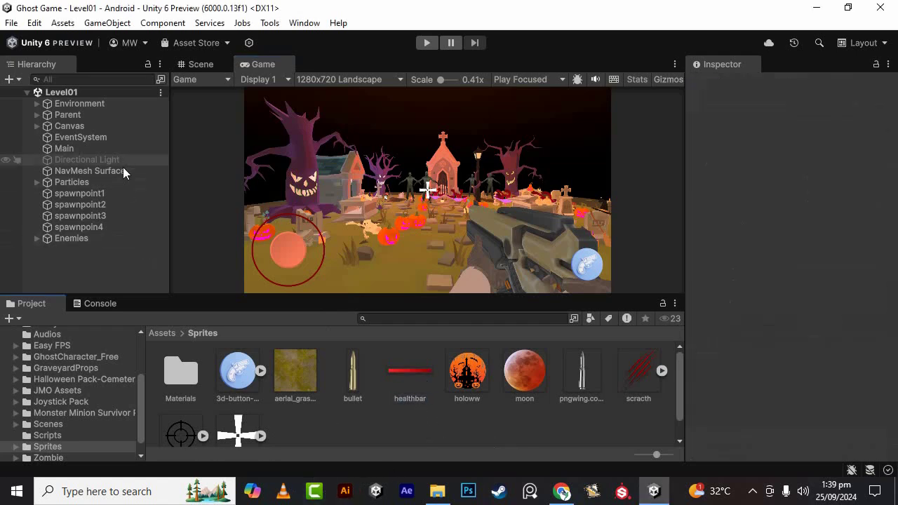
{"action": "left_click", "coordinate": [76, 127]}
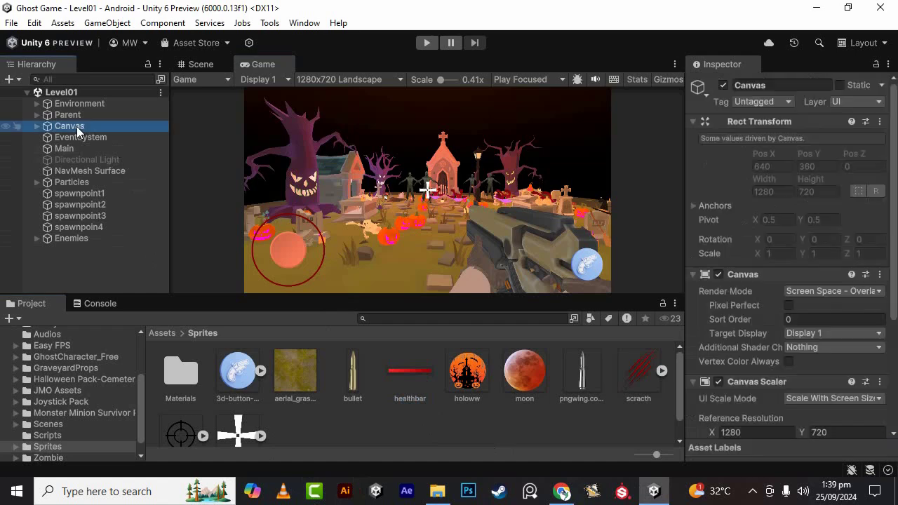
{"action": "right_click", "coordinate": [77, 126]}
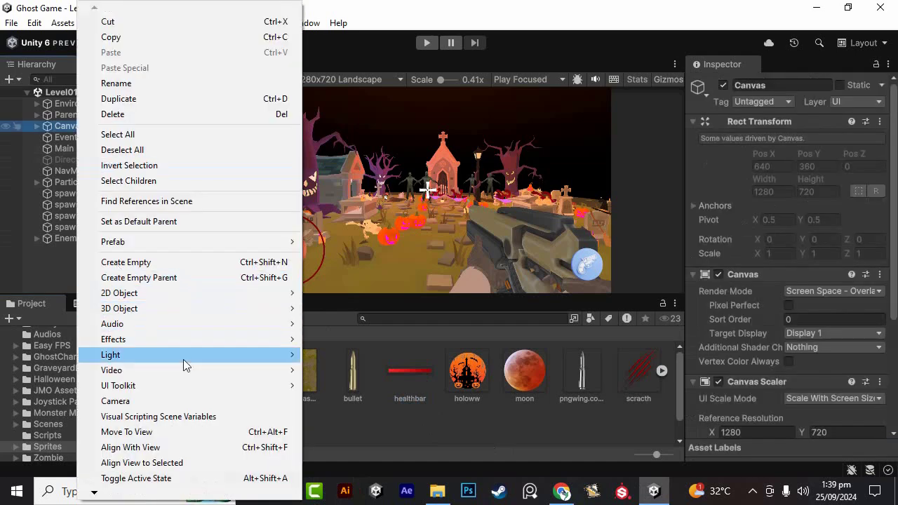
{"action": "mouse_move", "coordinate": [201, 497]}
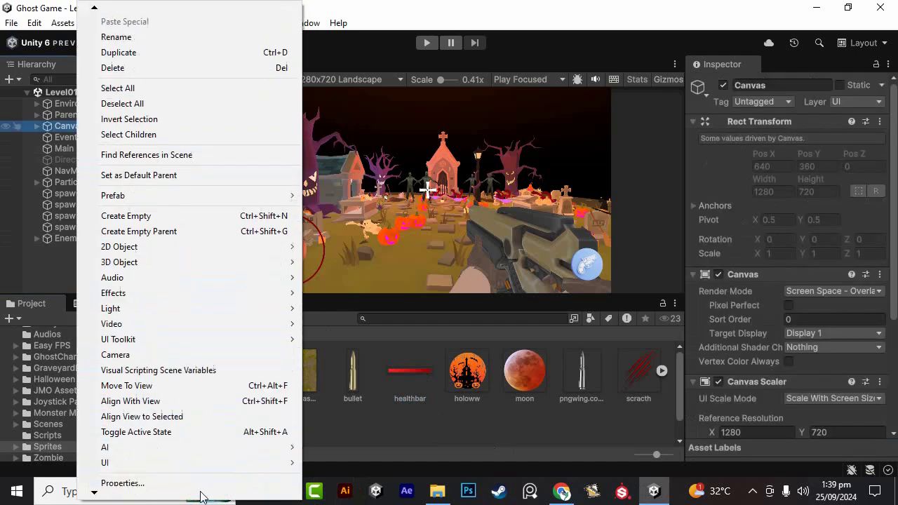
{"action": "mouse_move", "coordinate": [158, 450]}
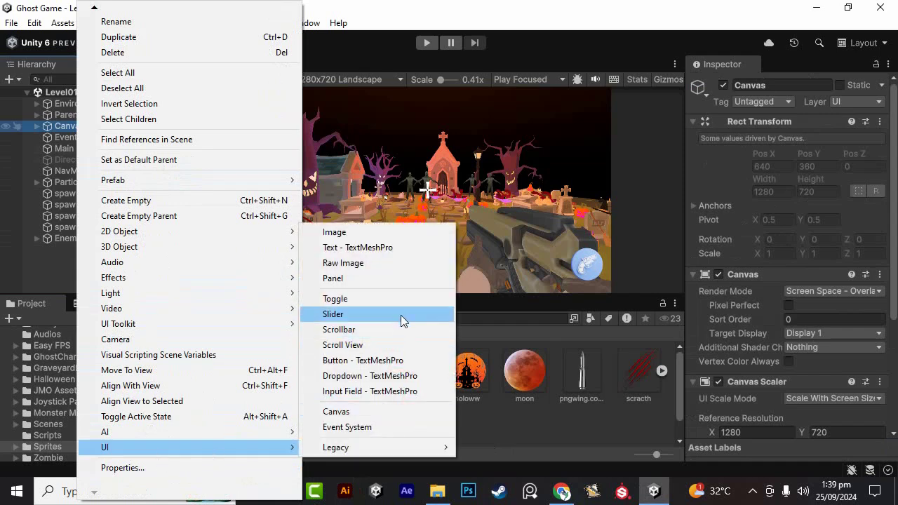
{"action": "left_click", "coordinate": [400, 233]}
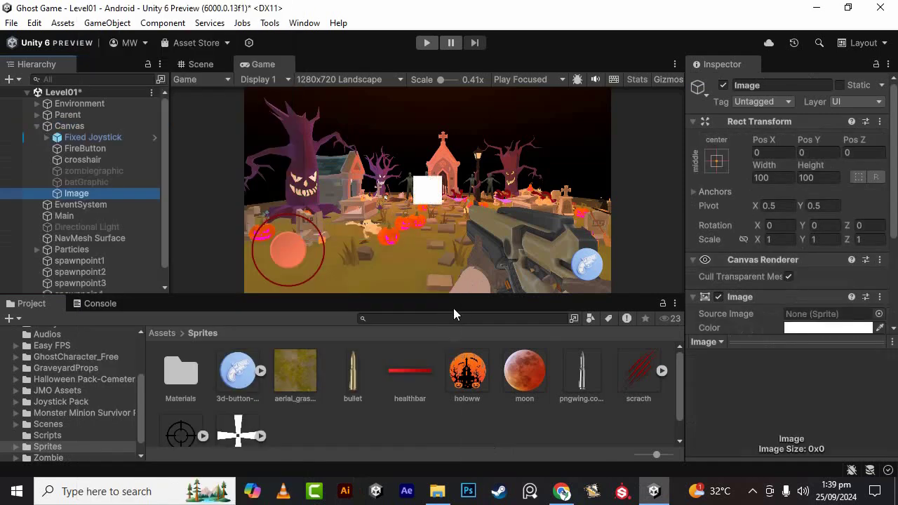
Change the healthbar texture's Sprite Mode from Multiple to Single and save the import change.
{"action": "scroll", "coordinate": [831, 276], "scroll_direction": "down", "scroll_amount": 2}
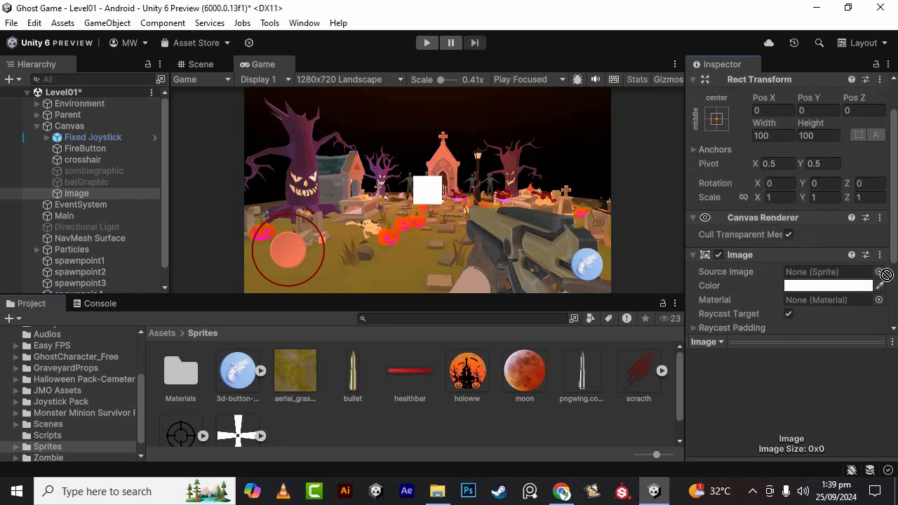
{"action": "left_click", "coordinate": [425, 381]}
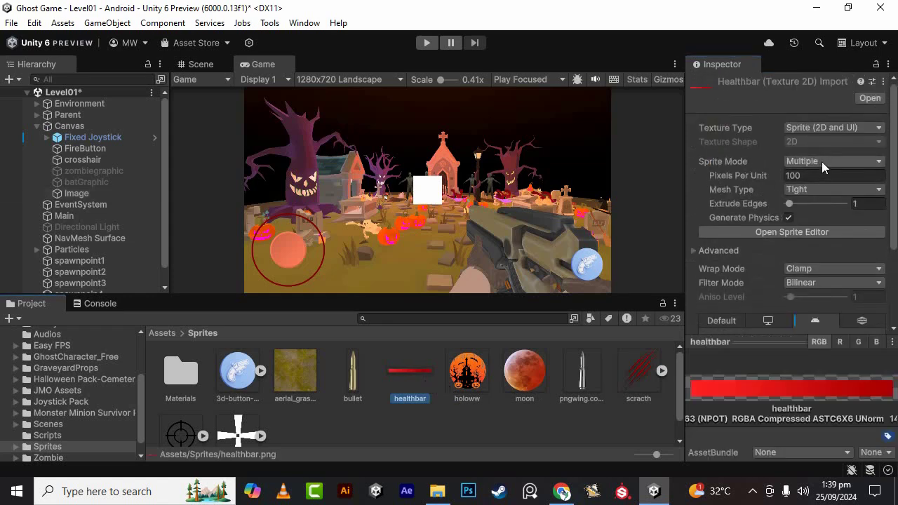
{"action": "left_click", "coordinate": [822, 162]}
{"action": "left_click", "coordinate": [822, 176]}
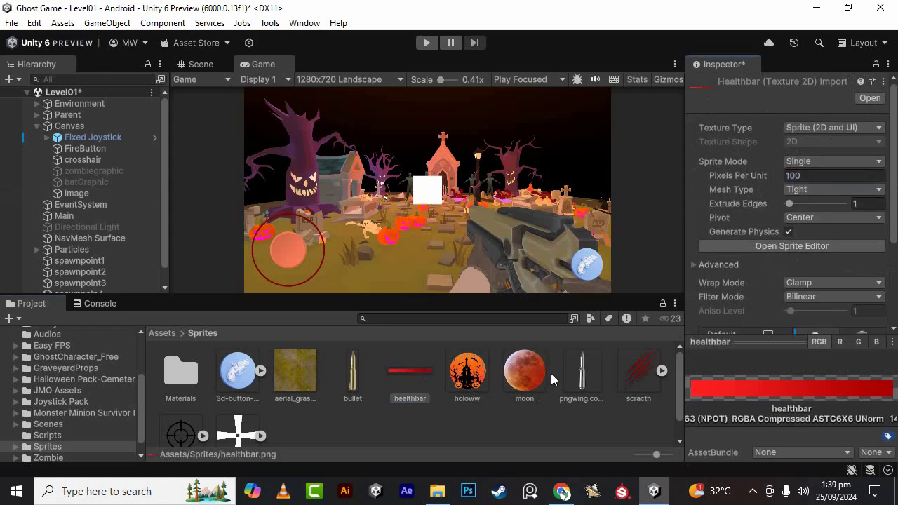
{"action": "left_click", "coordinate": [89, 194]}
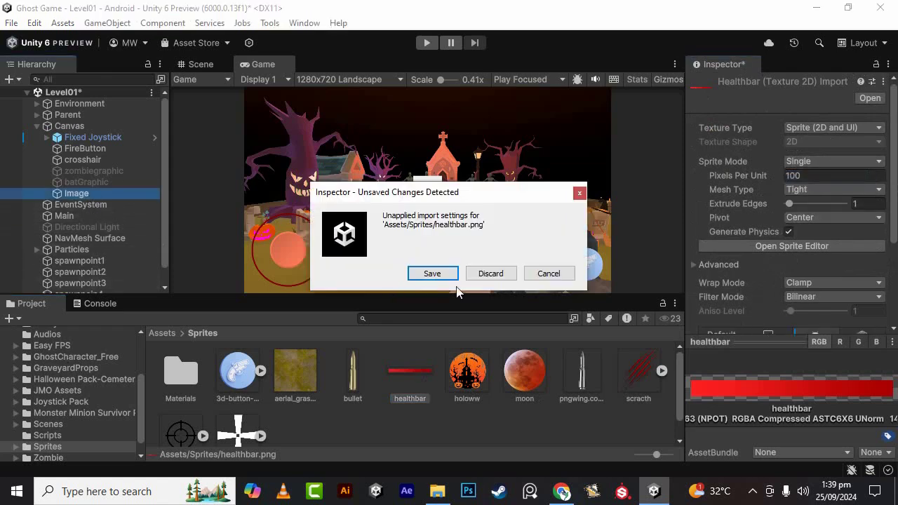
{"action": "left_click", "coordinate": [436, 273]}
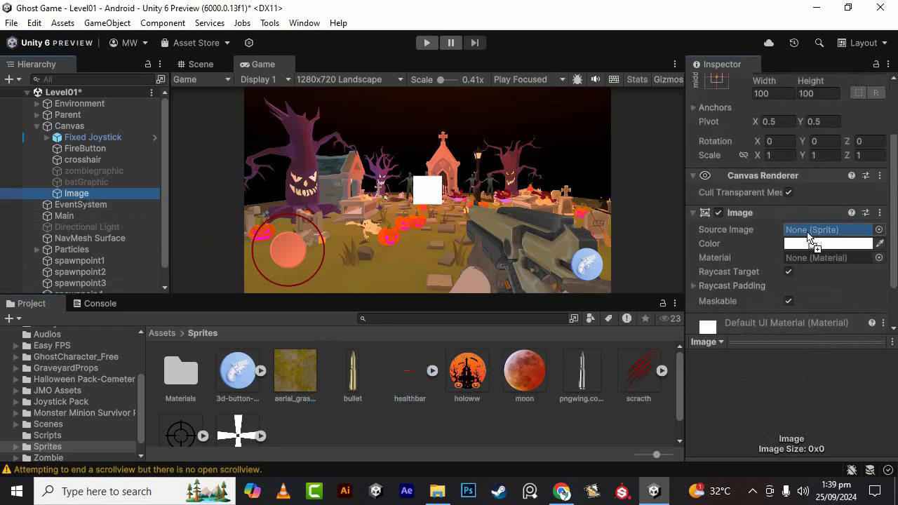
Assign the healthbar sprite as the Image's Source Image and set it to native size 500×63.
{"action": "left_click_drag", "start_coordinate": [416, 370], "coordinate": [814, 230]}
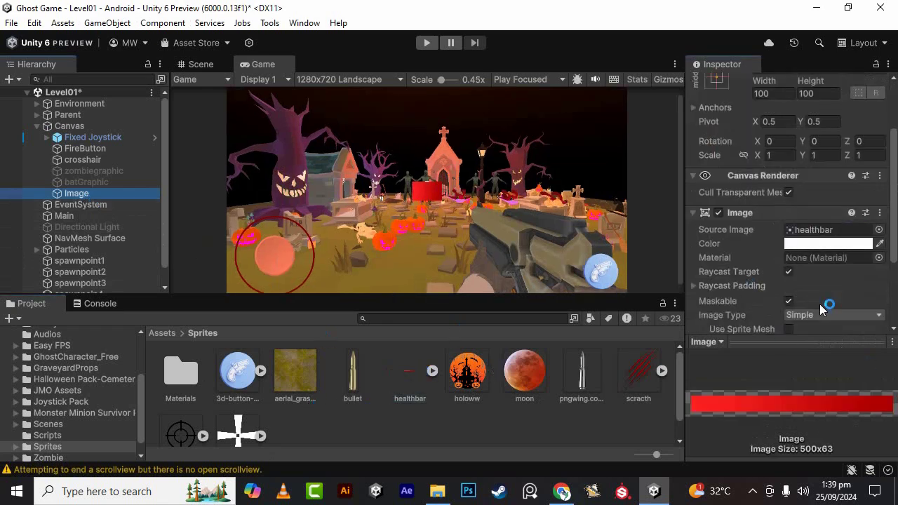
{"action": "scroll", "coordinate": [782, 271], "scroll_direction": "down", "scroll_amount": 2}
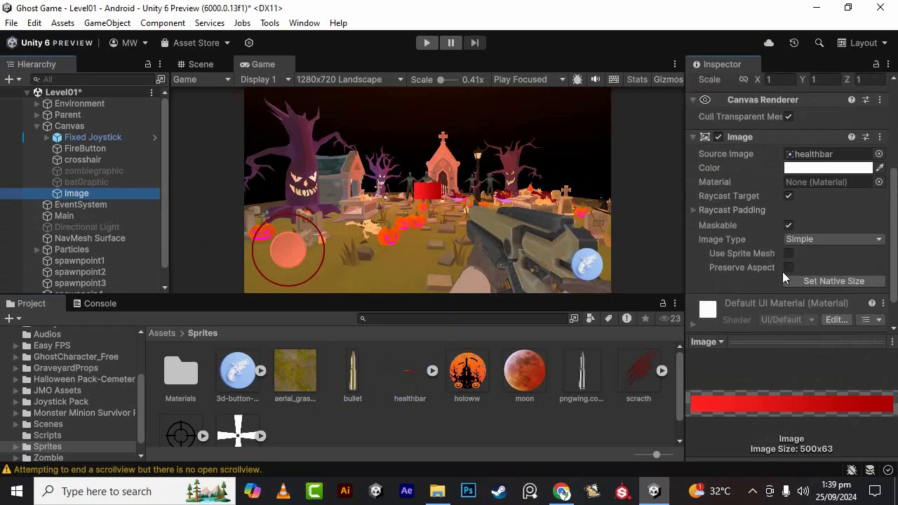
{"action": "left_click", "coordinate": [821, 282]}
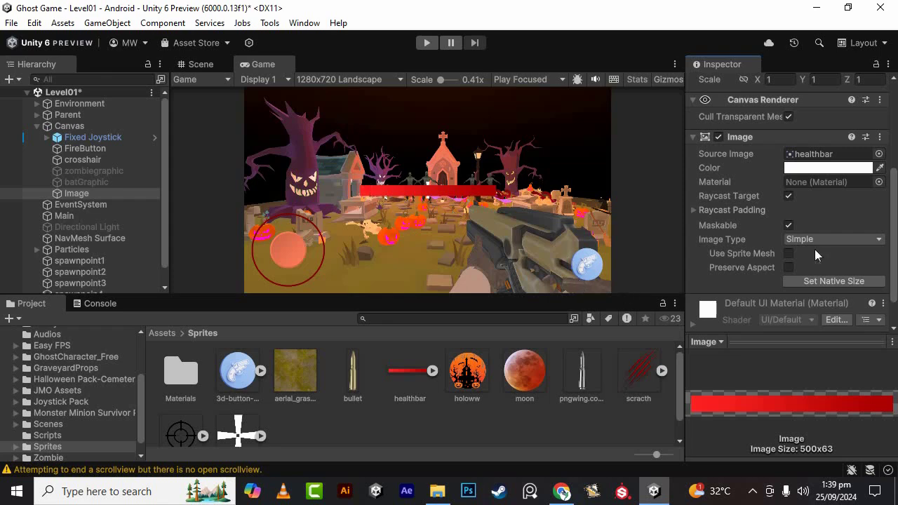
{"action": "scroll", "coordinate": [766, 201], "scroll_direction": "up", "scroll_amount": 4}
{"action": "scroll", "coordinate": [769, 206], "scroll_direction": "down", "scroll_amount": 2}
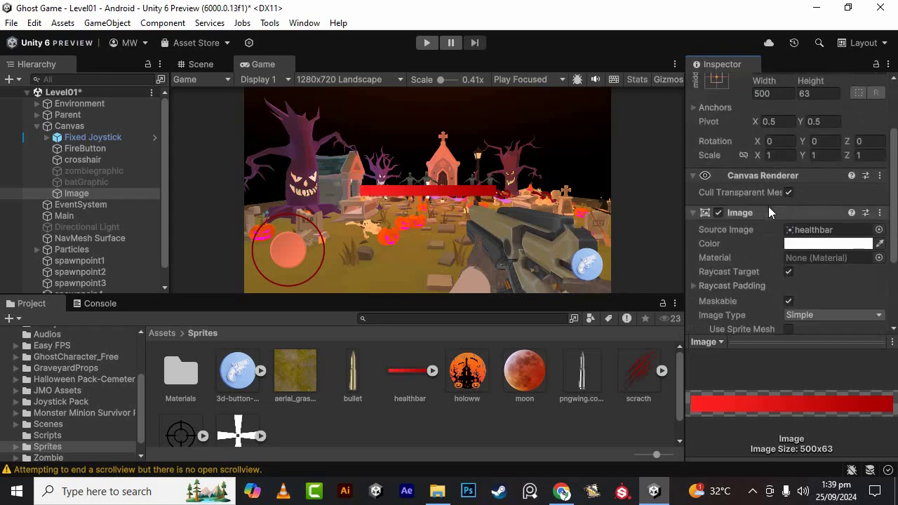
{"action": "scroll", "coordinate": [750, 270], "scroll_direction": "up", "scroll_amount": 1}
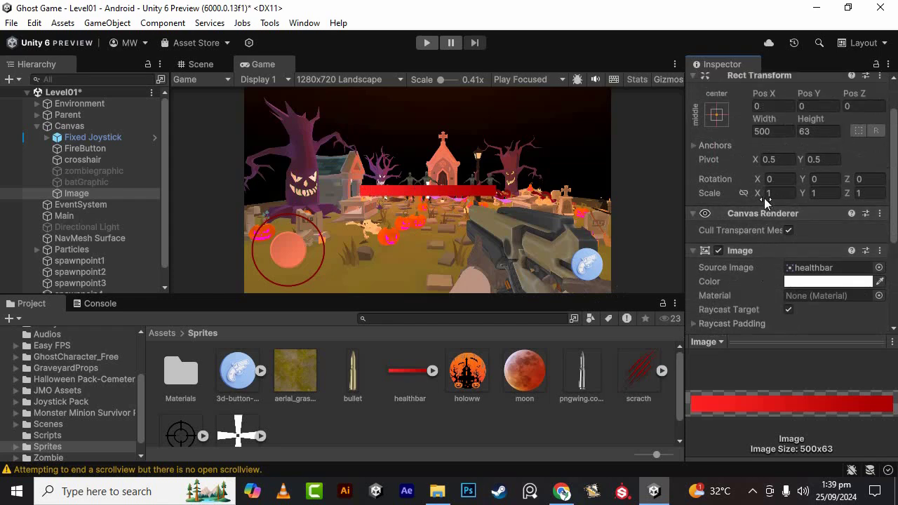
{"action": "scroll", "coordinate": [751, 202], "scroll_direction": "up", "scroll_amount": 1}
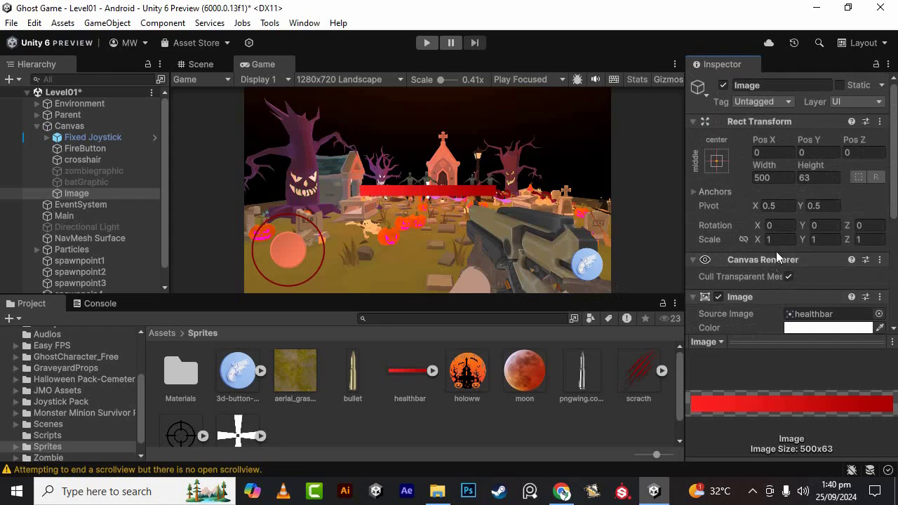
Resize the health bar in Rect Transform to width 401.86 and height 32.8.
{"action": "left_click", "coordinate": [769, 240]}
{"action": "mouse_move", "coordinate": [768, 174]}
{"action": "left_mouse_down"}
{"action": "mouse_move", "coordinate": [574, 183]}
{"action": "mouse_move", "coordinate": [581, 258]}
{"action": "left_mouse_up"}
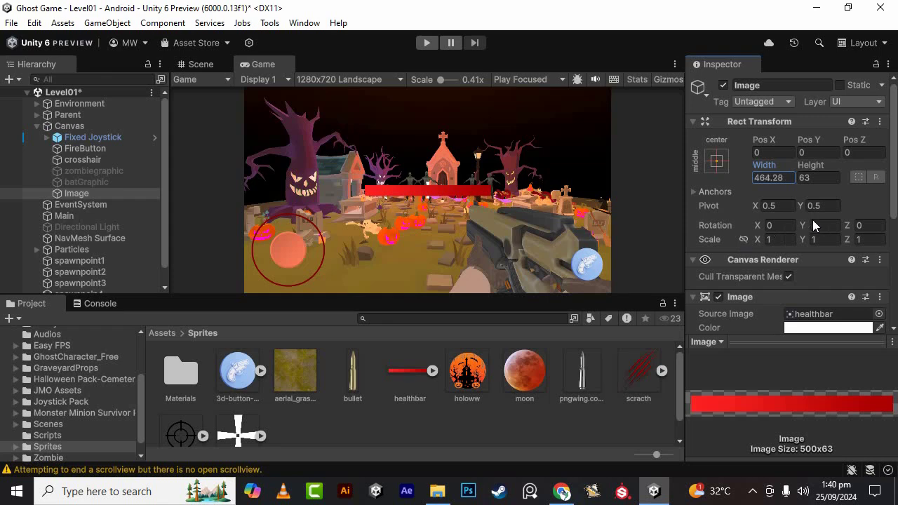
{"action": "left_click_drag", "start_coordinate": [814, 224], "coordinate": [260, 223]}
{"action": "left_click_drag", "start_coordinate": [810, 165], "coordinate": [783, 166]}
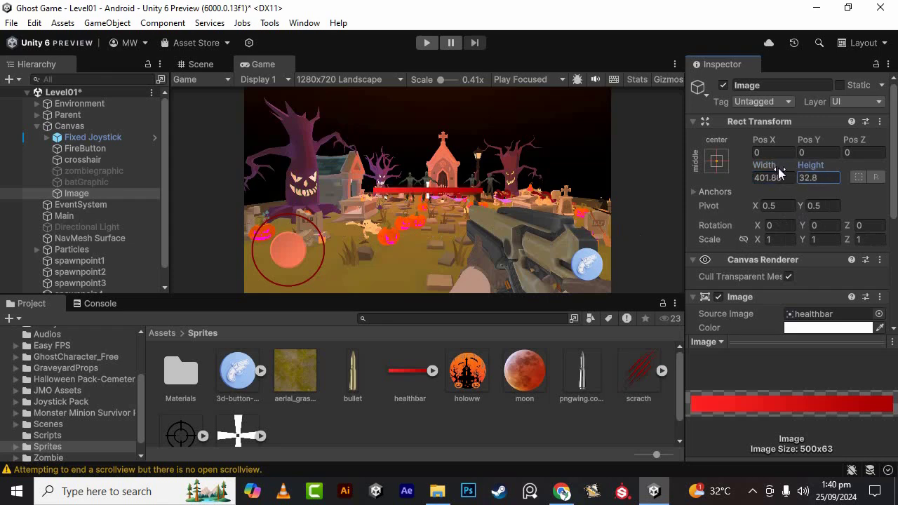
Move the bar to the game view's top-right corner at Pos X 423.9, Pos Y 320.63.
{"action": "left_click", "coordinate": [759, 145]}
{"action": "left_click_drag", "start_coordinate": [762, 144], "coordinate": [745, 319]}
{"action": "mouse_move", "coordinate": [747, 314]}
{"action": "left_mouse_down"}
{"action": "mouse_move", "coordinate": [92, 165]}
{"action": "mouse_move", "coordinate": [311, 210]}
{"action": "left_mouse_up"}
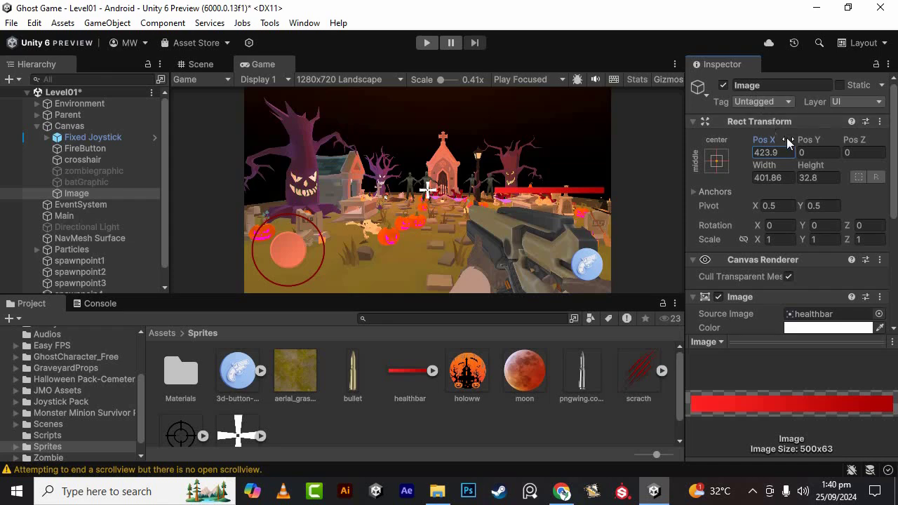
{"action": "mouse_move", "coordinate": [810, 140]}
{"action": "left_mouse_down"}
{"action": "mouse_move", "coordinate": [313, 61]}
{"action": "mouse_move", "coordinate": [190, 275]}
{"action": "mouse_move", "coordinate": [440, 319]}
{"action": "left_mouse_up"}
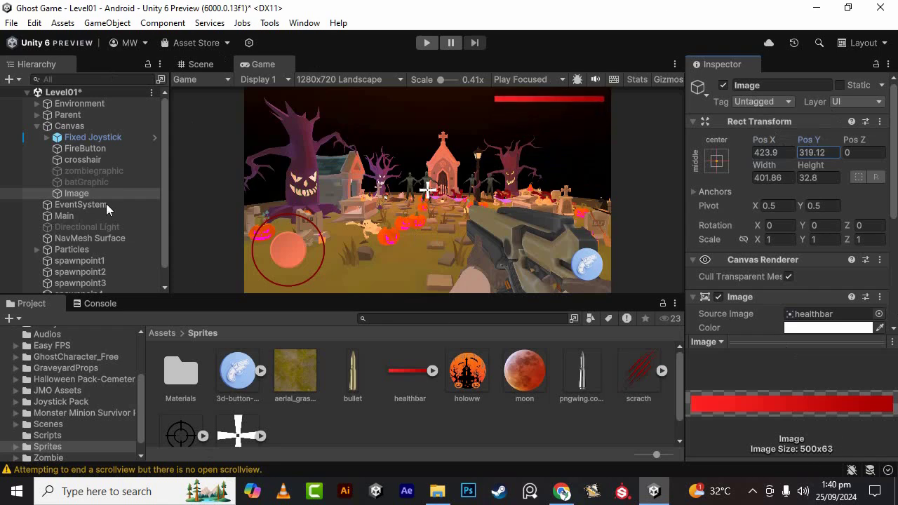
{"action": "mouse_move", "coordinate": [441, 319]}
{"action": "left_mouse_down"}
{"action": "mouse_move", "coordinate": [140, 204]}
{"action": "mouse_move", "coordinate": [110, 179]}
{"action": "left_mouse_up"}
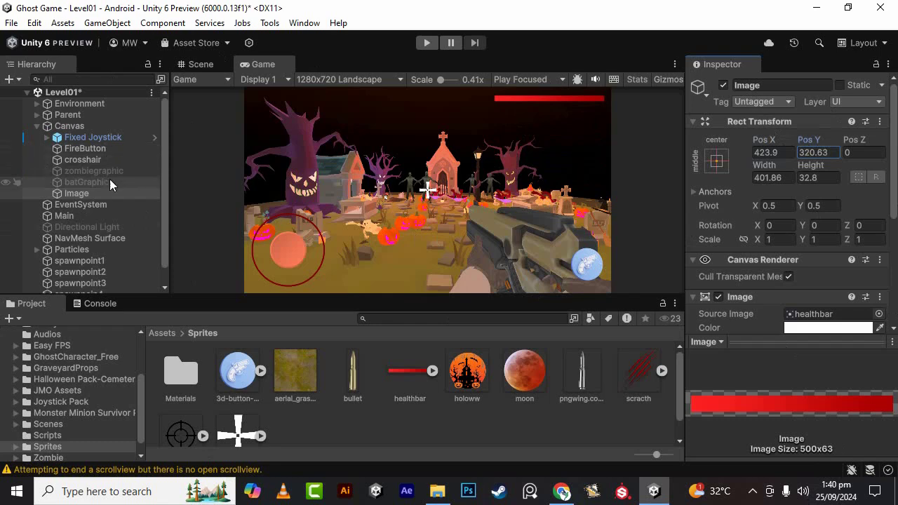
Rename the Image object to HealthBar.
{"action": "left_click", "coordinate": [774, 85]}
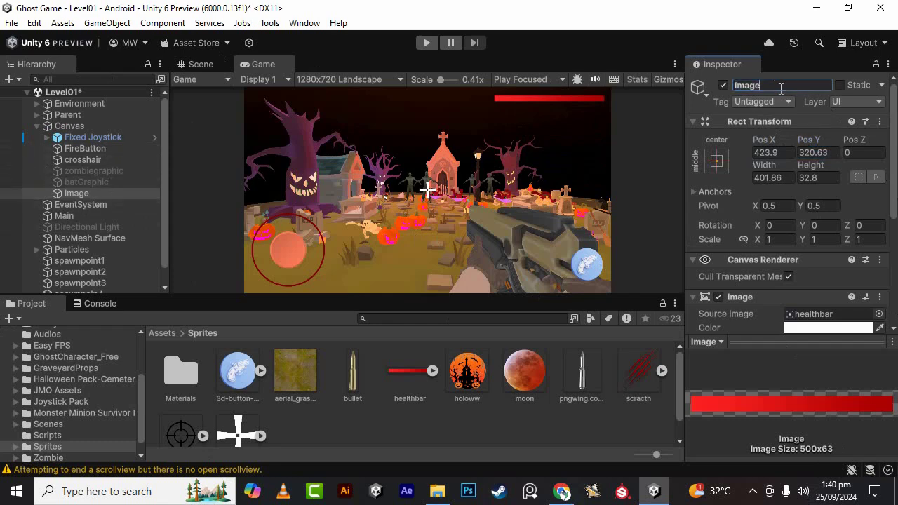
{"action": "double_click", "coordinate": [781, 87]}
{"action": "type", "text": "HealthBa"}
{"action": "type", "text": "r"}
{"action": "key", "text": "Return"}
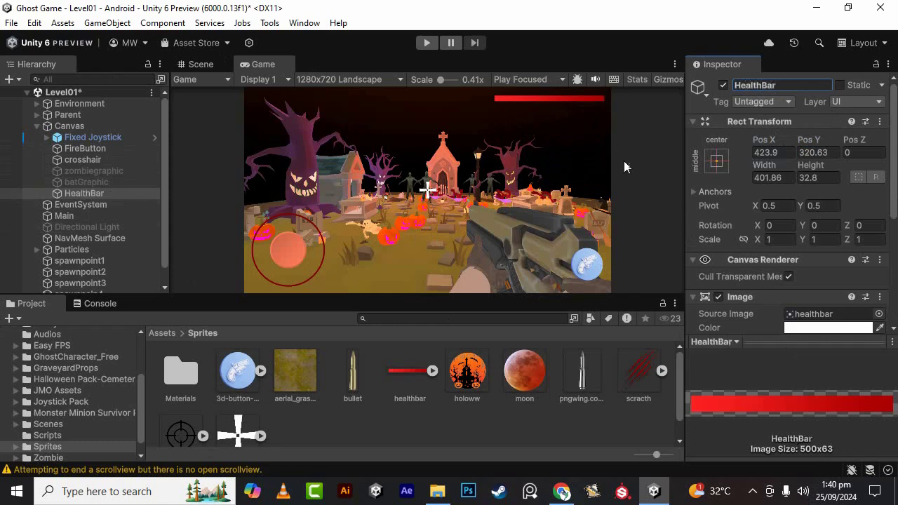
Set the HealthBar Image Type to Filled and try shrinking the Fill Amount.
{"action": "scroll", "coordinate": [758, 221], "scroll_direction": "down", "scroll_amount": 1}
{"action": "scroll", "coordinate": [758, 221], "scroll_direction": "down", "scroll_amount": 2}
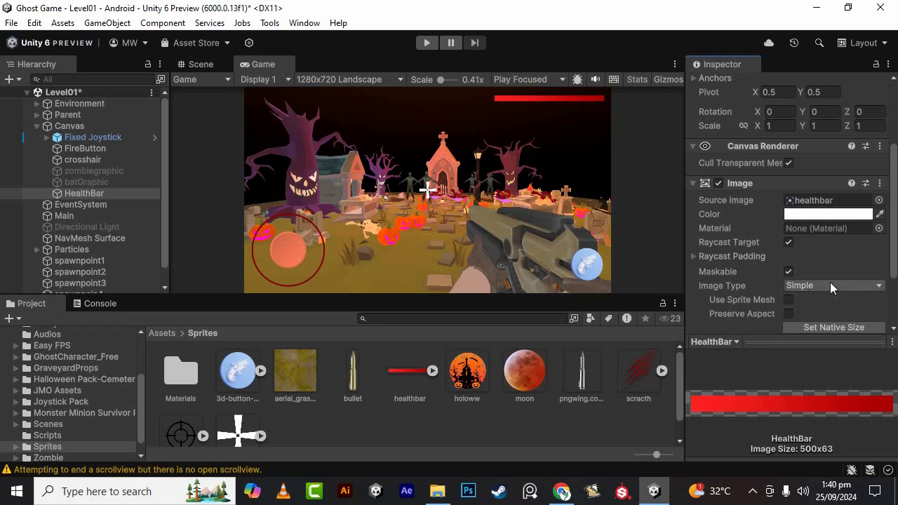
{"action": "scroll", "coordinate": [765, 242], "scroll_direction": "down", "scroll_amount": 2}
{"action": "left_click", "coordinate": [820, 211]}
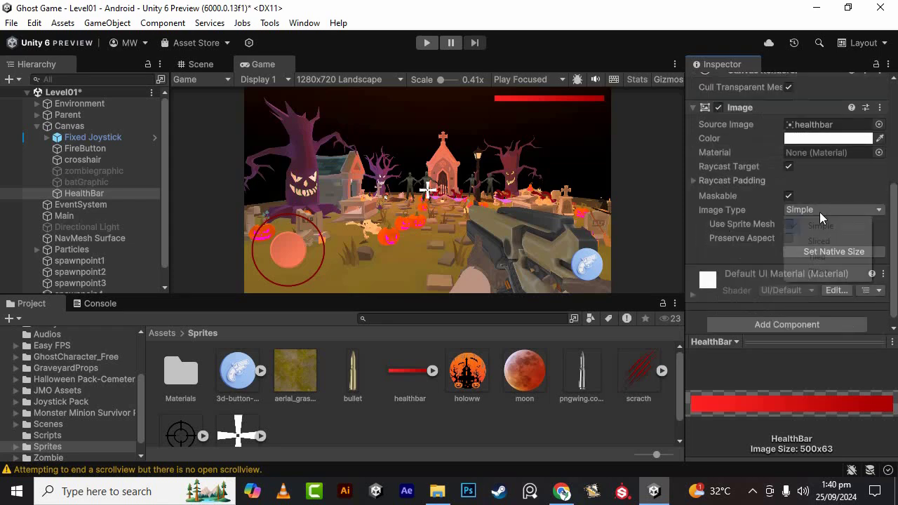
{"action": "left_click", "coordinate": [818, 272]}
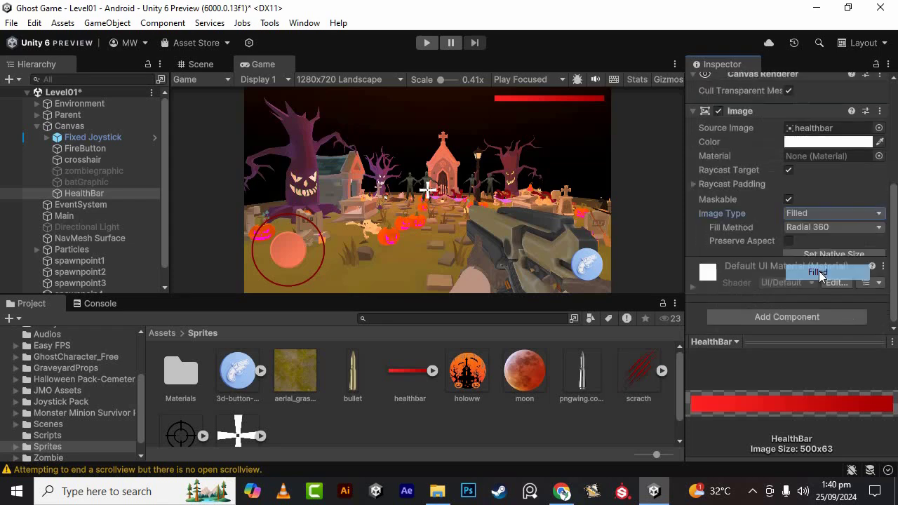
{"action": "scroll", "coordinate": [770, 186], "scroll_direction": "down", "scroll_amount": 1}
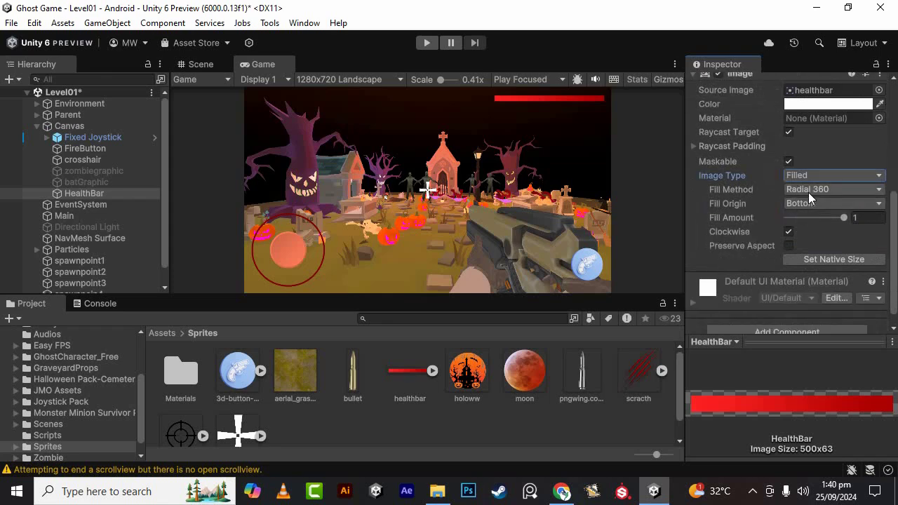
{"action": "mouse_move", "coordinate": [843, 217]}
{"action": "left_mouse_down"}
{"action": "mouse_move", "coordinate": [723, 221]}
{"action": "mouse_move", "coordinate": [843, 241]}
{"action": "mouse_move", "coordinate": [609, 250]}
{"action": "mouse_move", "coordinate": [848, 231]}
{"action": "left_mouse_up"}
Set Fill Method to Horizontal, verify it shrinks from the right, and restore Fill Amount to 1.
{"action": "left_click", "coordinate": [825, 184]}
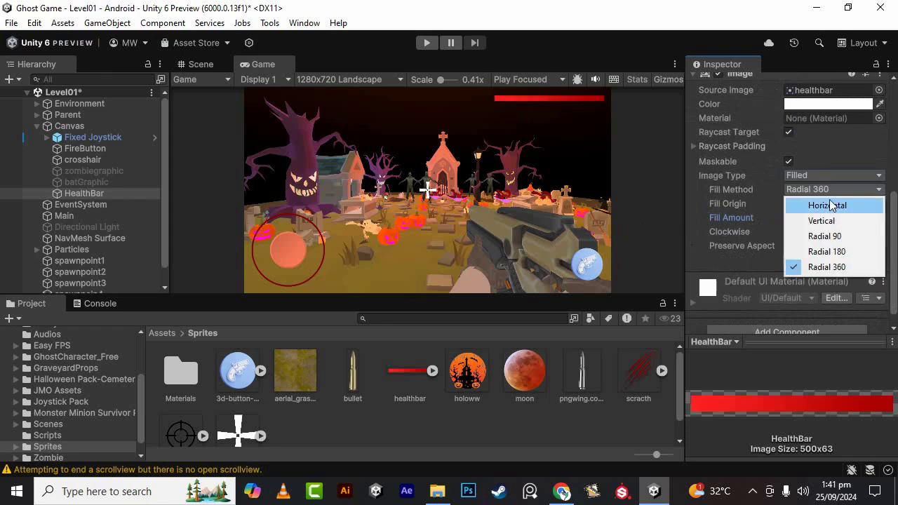
{"action": "left_click", "coordinate": [829, 201]}
{"action": "mouse_move", "coordinate": [844, 217]}
{"action": "left_mouse_down"}
{"action": "mouse_move", "coordinate": [792, 218]}
{"action": "mouse_move", "coordinate": [851, 223]}
{"action": "mouse_move", "coordinate": [701, 233]}
{"action": "left_mouse_up"}
{"action": "left_click_drag", "start_coordinate": [788, 217], "coordinate": [844, 217]}
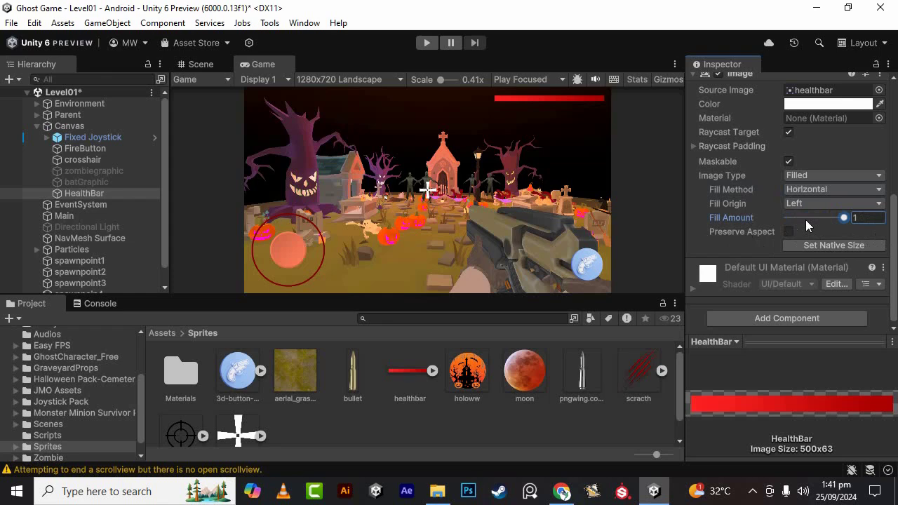
{"action": "left_click", "coordinate": [169, 331]}
Open Main.cs from the Scripts folder in Visual Studio.
{"action": "scroll", "coordinate": [541, 430], "scroll_direction": "down", "scroll_amount": 1}
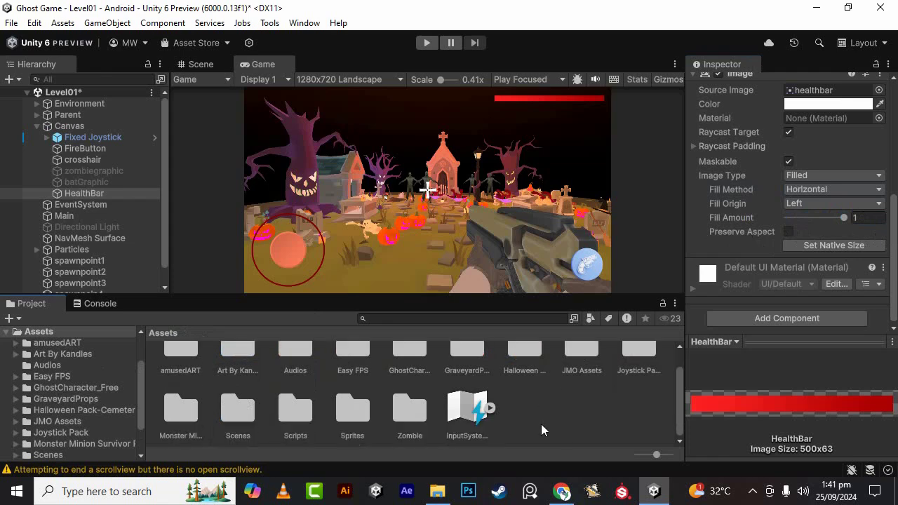
{"action": "double_click", "coordinate": [301, 407]}
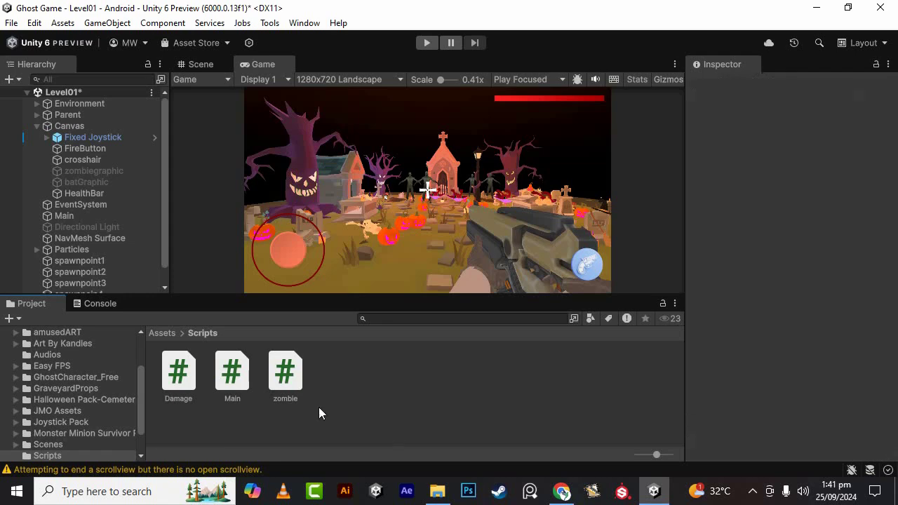
{"action": "double_click", "coordinate": [230, 379]}
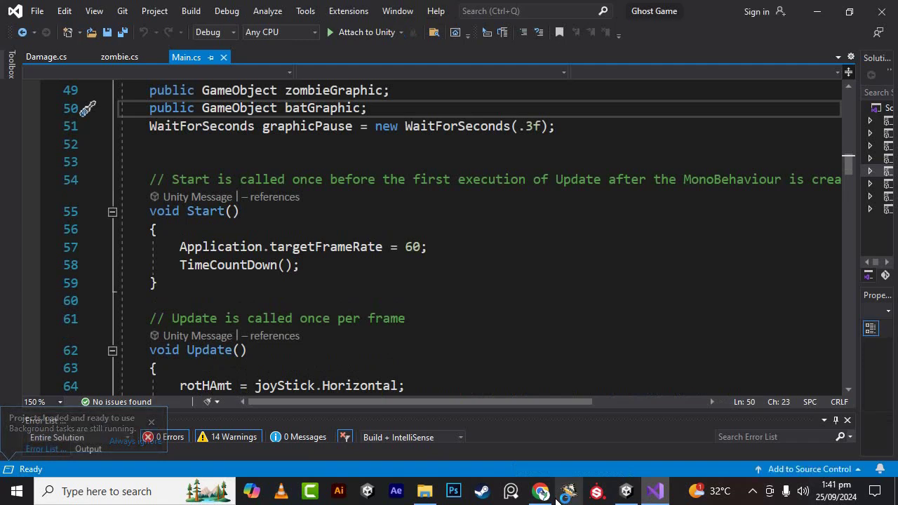
Add a //healthbar comment below the graphicPause declaration.
{"action": "scroll", "coordinate": [398, 310], "scroll_direction": "up", "scroll_amount": 10}
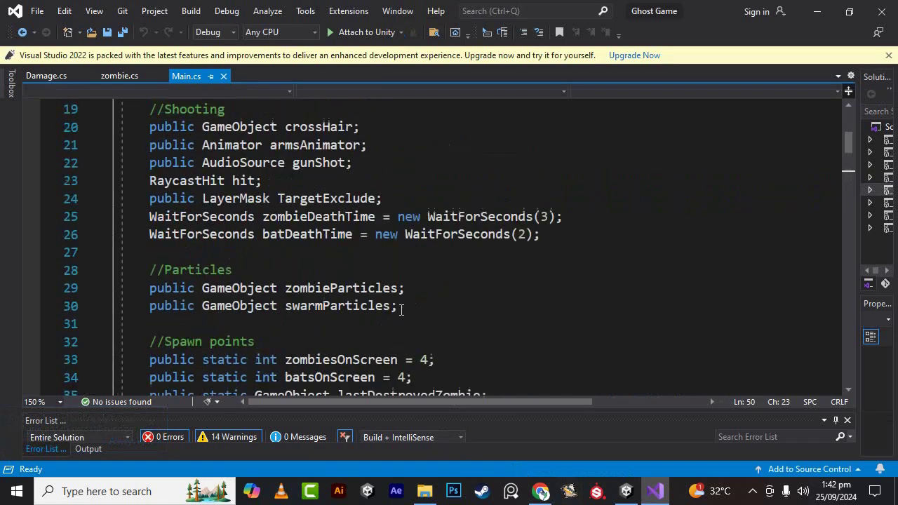
{"action": "scroll", "coordinate": [397, 309], "scroll_direction": "down", "scroll_amount": 2}
{"action": "scroll", "coordinate": [397, 309], "scroll_direction": "down", "scroll_amount": 7}
{"action": "scroll", "coordinate": [395, 309], "scroll_direction": "down", "scroll_amount": 2}
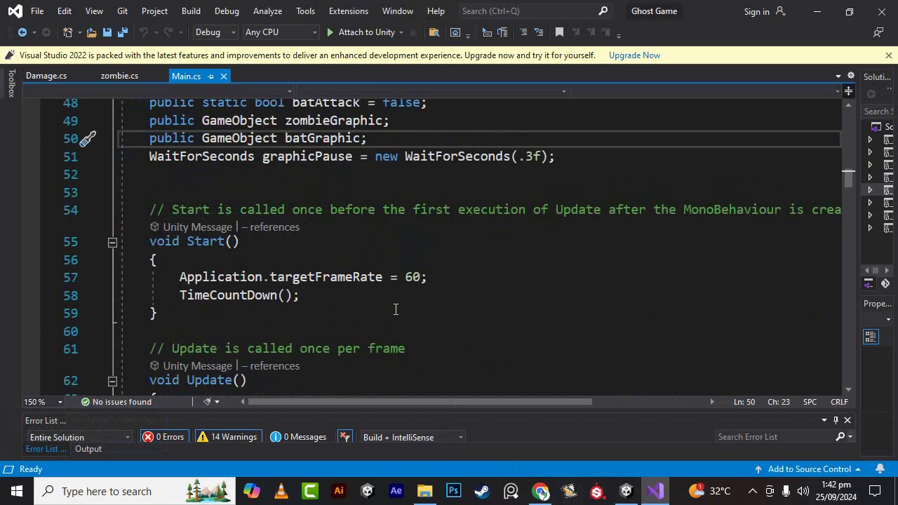
{"action": "left_click", "coordinate": [572, 160]}
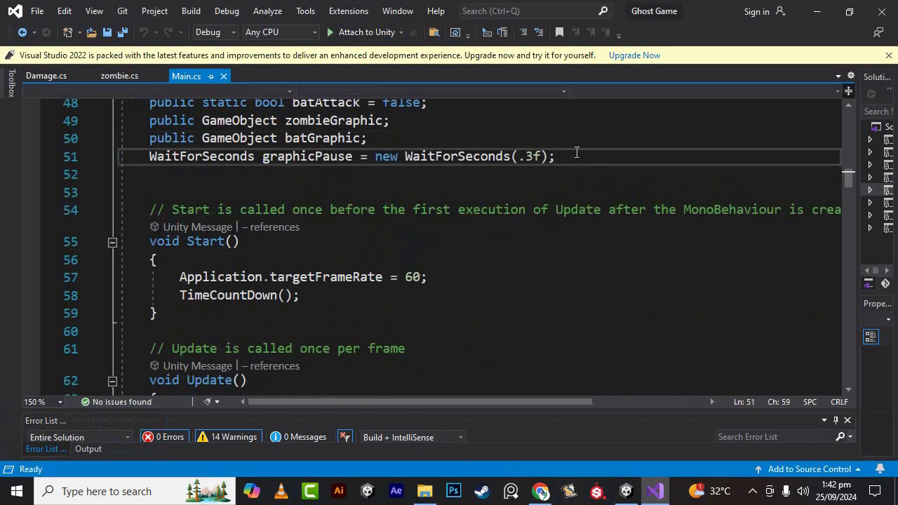
{"action": "key", "text": "Return"}
{"action": "key", "text": "Return"}
{"action": "type", "text": "//"}
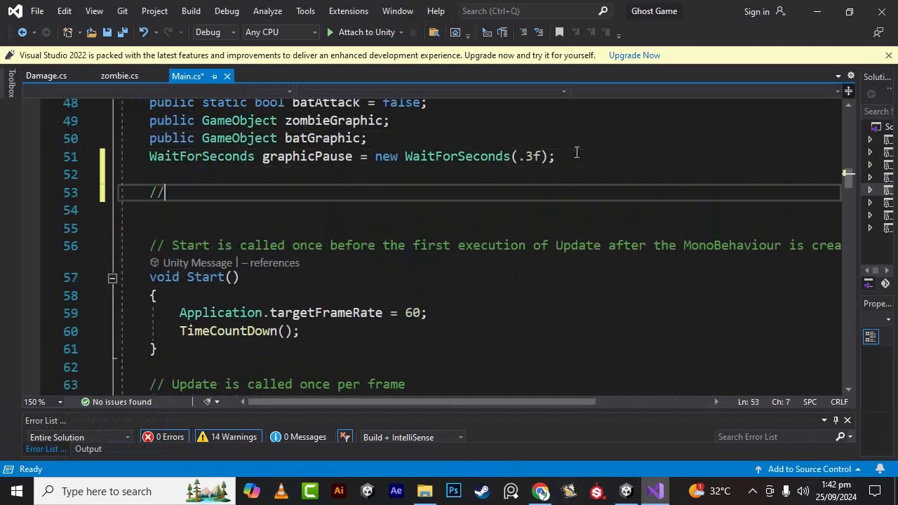
{"action": "type", "text": "sho"}
{"action": "key", "text": "BackSpace"}
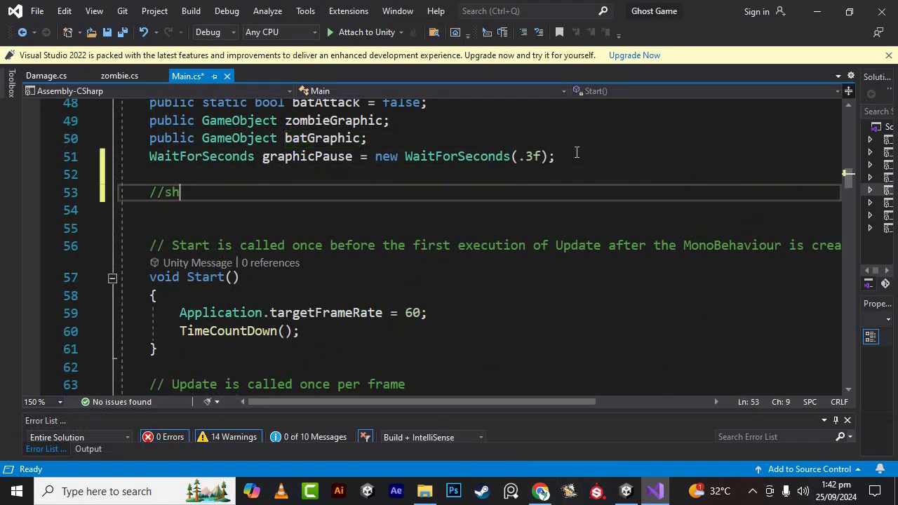
{"action": "key", "text": "BackSpace"}
{"action": "key", "text": "BackSpace"}
{"action": "type", "text": "hea"}
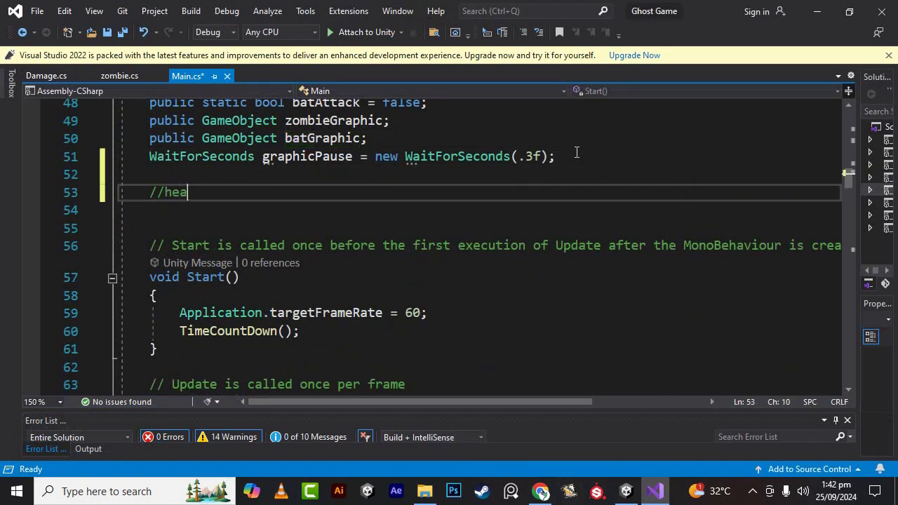
{"action": "type", "text": "lthb"}
{"action": "type", "text": "a"}
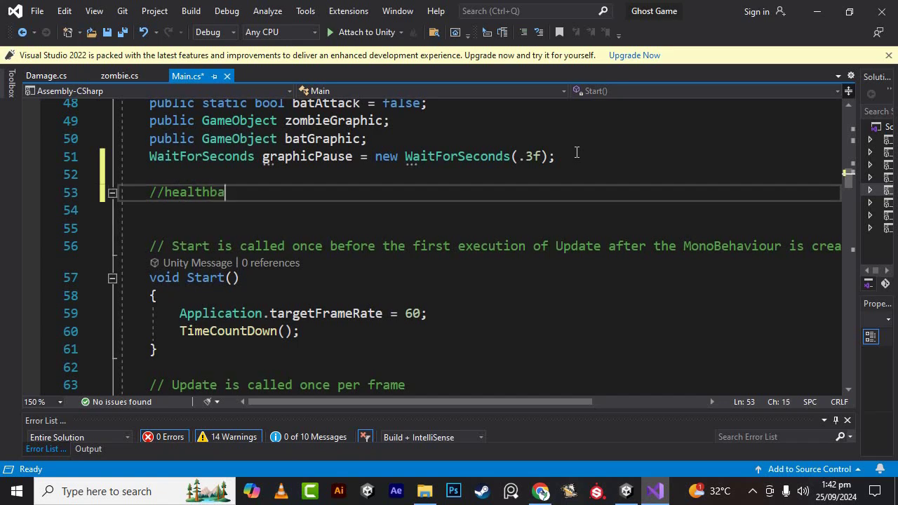
{"action": "type", "text": "r"}
{"action": "key", "text": "Return"}
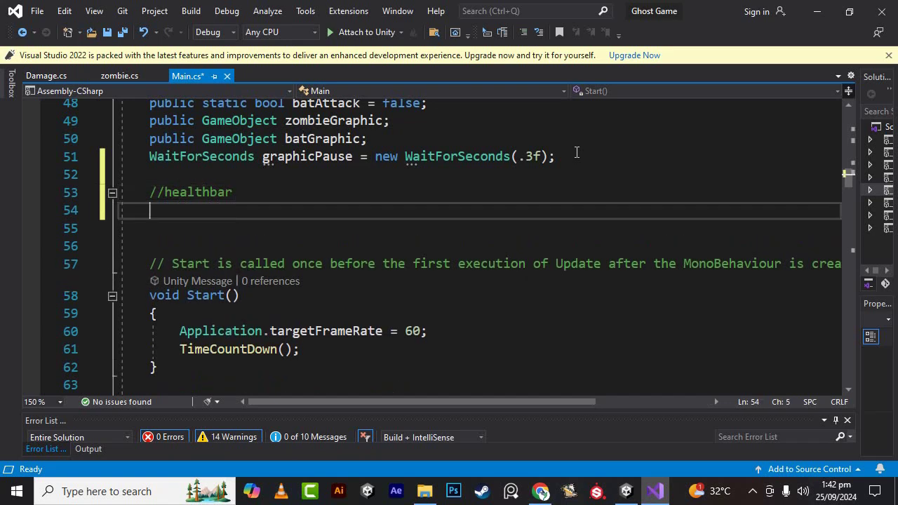
Begin a field declaration 'public ima' under the //healthbar comment.
{"action": "type", "text": "pub"}
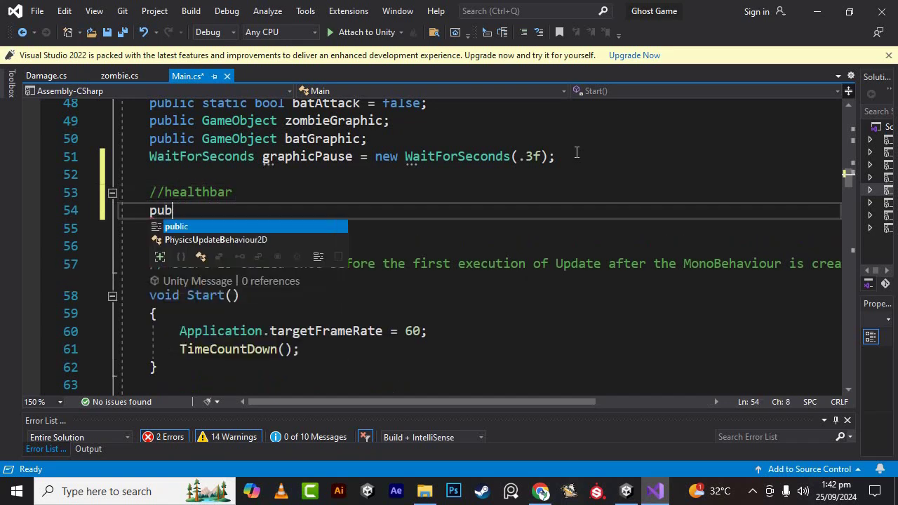
{"action": "type", "text": "lic im"}
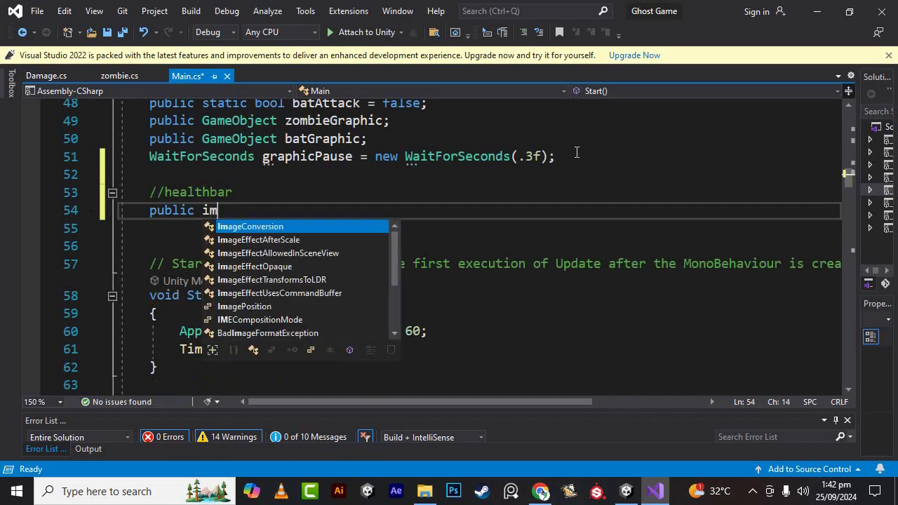
{"action": "type", "text": "a"}
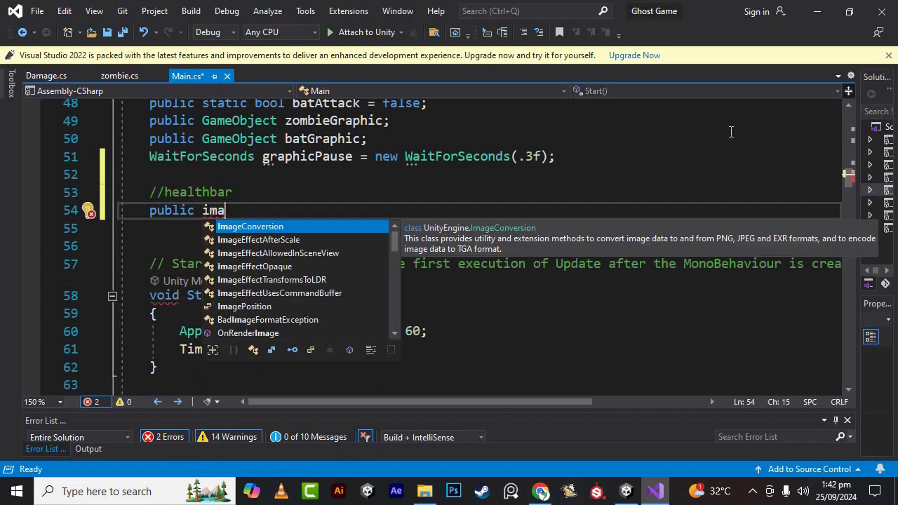
{"action": "scroll", "coordinate": [498, 205], "scroll_direction": "up", "scroll_amount": 1}
{"action": "scroll", "coordinate": [497, 207], "scroll_direction": "up", "scroll_amount": 7}
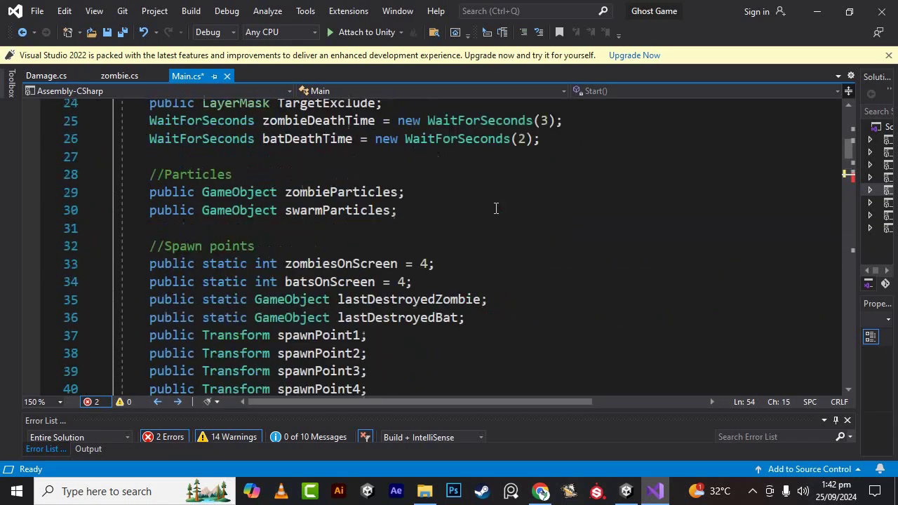
{"action": "scroll", "coordinate": [495, 208], "scroll_direction": "up", "scroll_amount": 2}
{"action": "scroll", "coordinate": [495, 208], "scroll_direction": "up", "scroll_amount": 6}
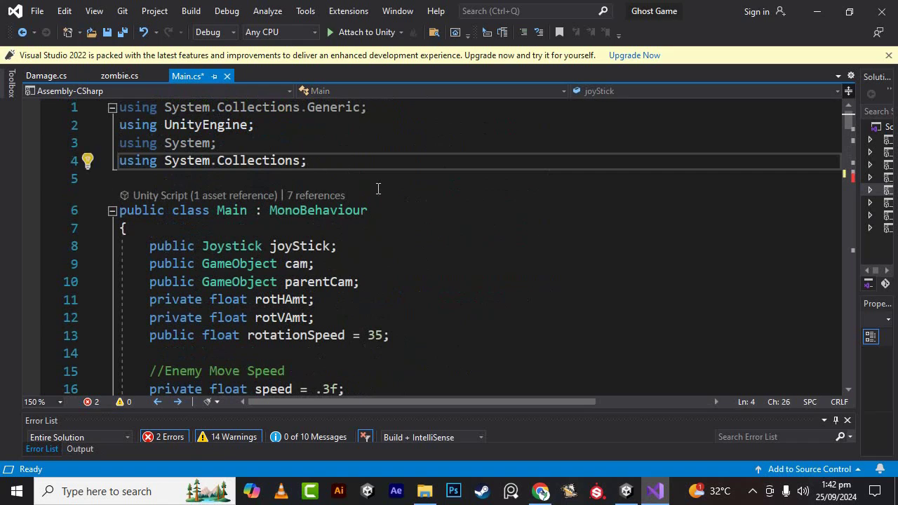
Add a 'using UnityEngine.UI;' directive to Main.cs.
{"action": "key", "text": "Return"}
{"action": "type", "text": "using"}
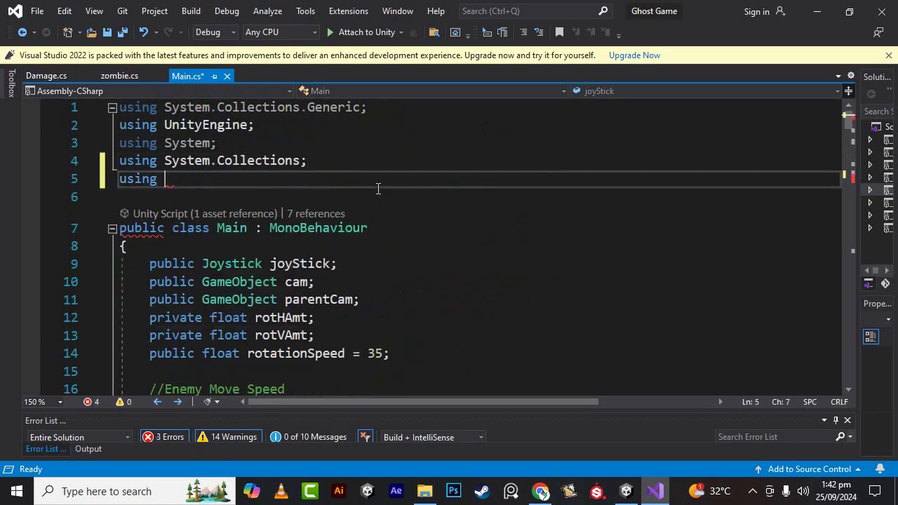
{"action": "type", "text": " un"}
{"action": "key", "text": "Down"}
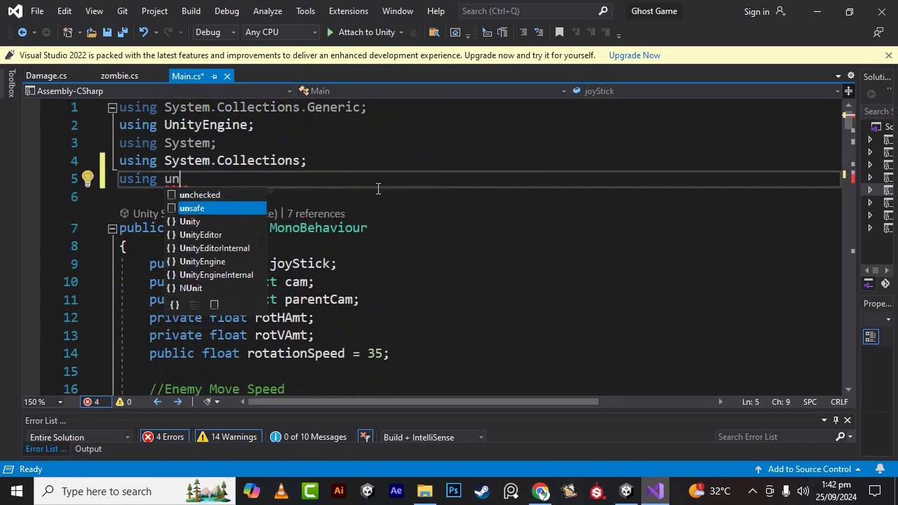
{"action": "key", "text": "Down"}
{"action": "key", "text": "Down"}
{"action": "key", "text": "Down"}
{"action": "key", "text": "Down"}
{"action": "key", "text": "Tab"}
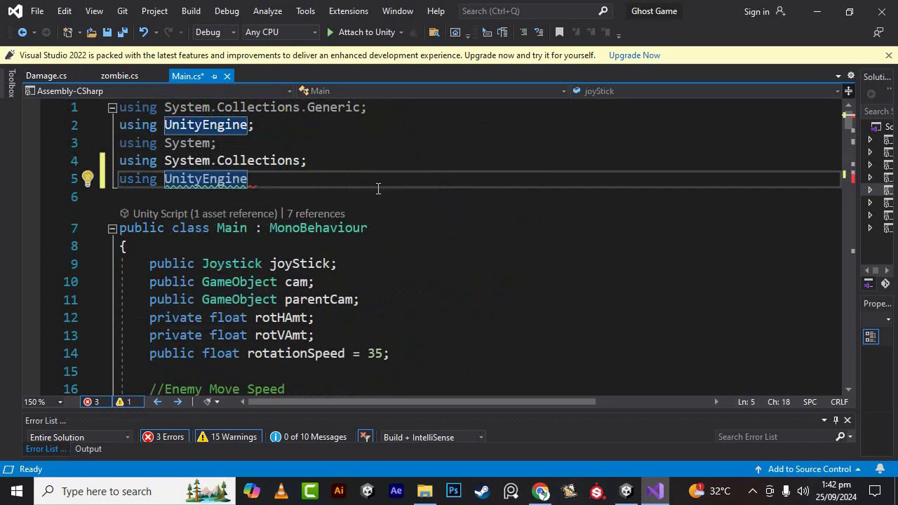
{"action": "type", "text": ".ui"}
{"action": "key", "text": "Tab"}
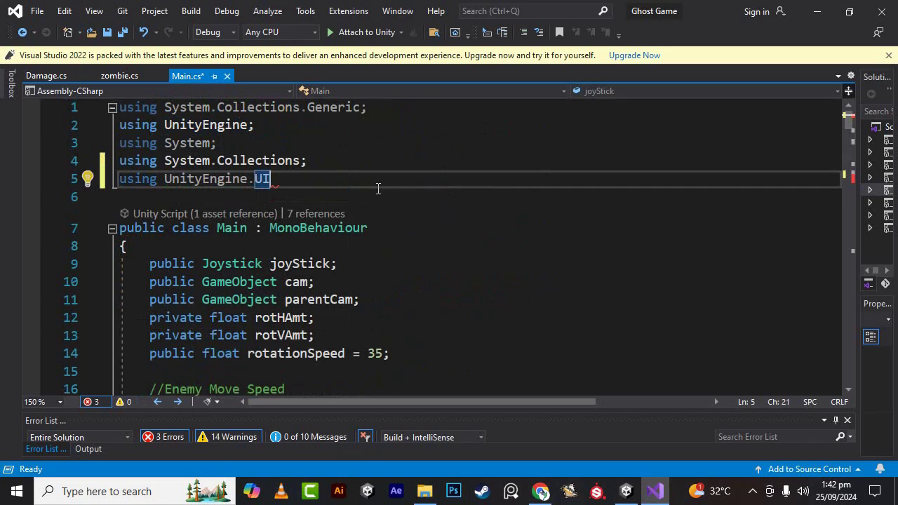
{"action": "type", "text": ";"}
Complete the field as 'public Image halthBar;' under the healthbar comment.
{"action": "scroll", "coordinate": [378, 188], "scroll_direction": "down", "scroll_amount": 3}
{"action": "scroll", "coordinate": [377, 188], "scroll_direction": "down", "scroll_amount": 5}
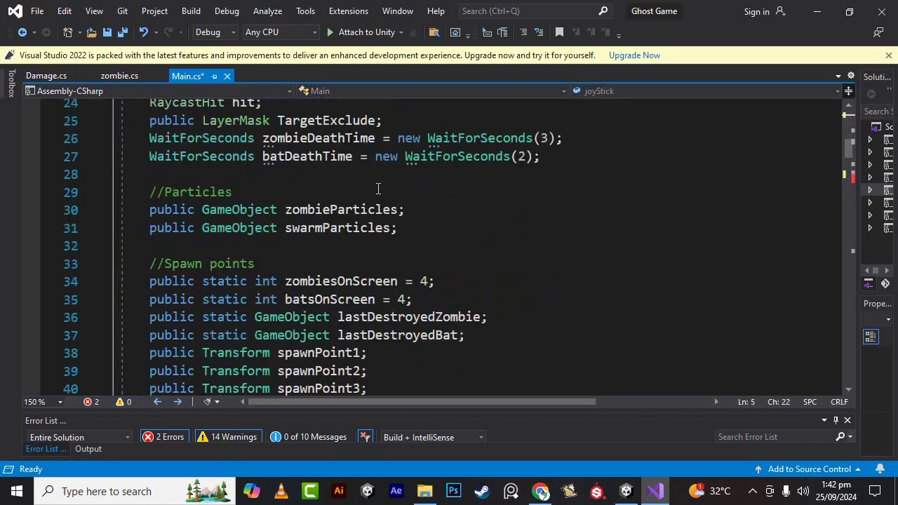
{"action": "scroll", "coordinate": [337, 213], "scroll_direction": "down", "scroll_amount": 4}
{"action": "scroll", "coordinate": [337, 213], "scroll_direction": "down", "scroll_amount": 4}
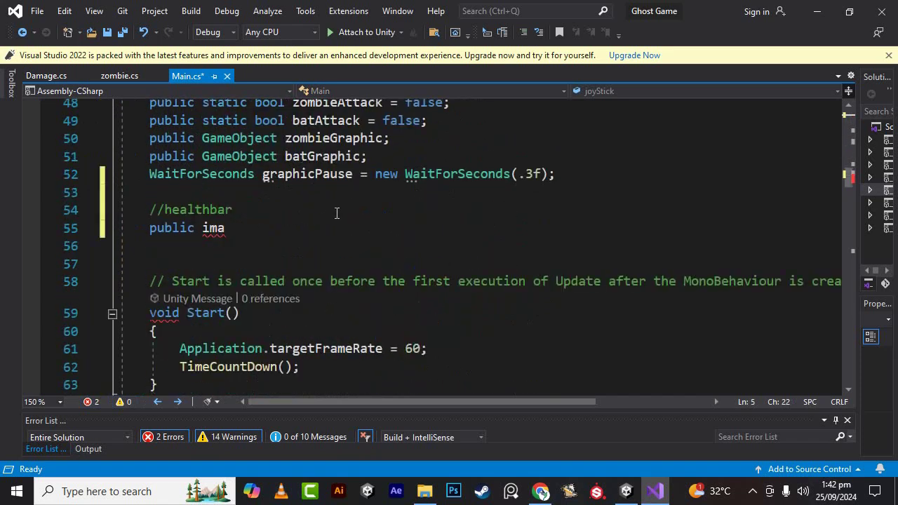
{"action": "left_click", "coordinate": [275, 233]}
{"action": "key", "text": "BackSpace"}
{"action": "key", "text": "BackSpace"}
{"action": "key", "text": "BackSpace"}
{"action": "key", "text": "BackSpace"}
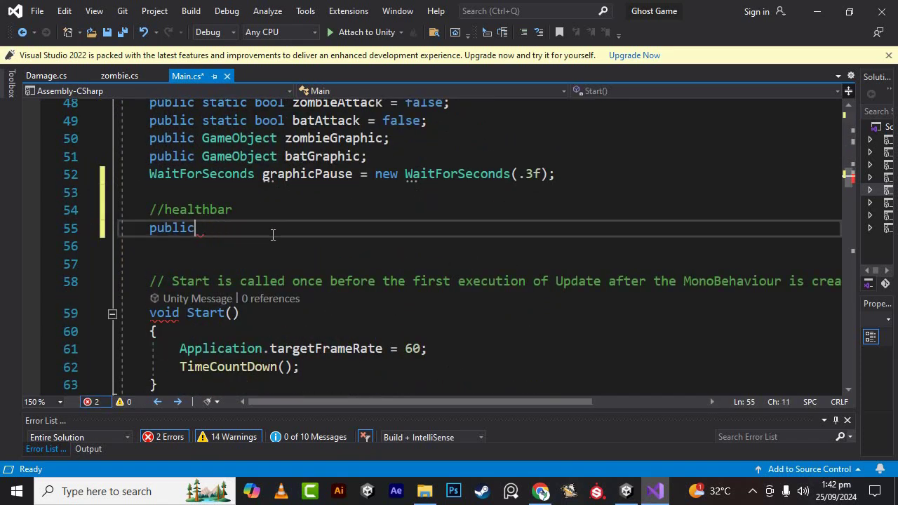
{"action": "type", "text": " im"}
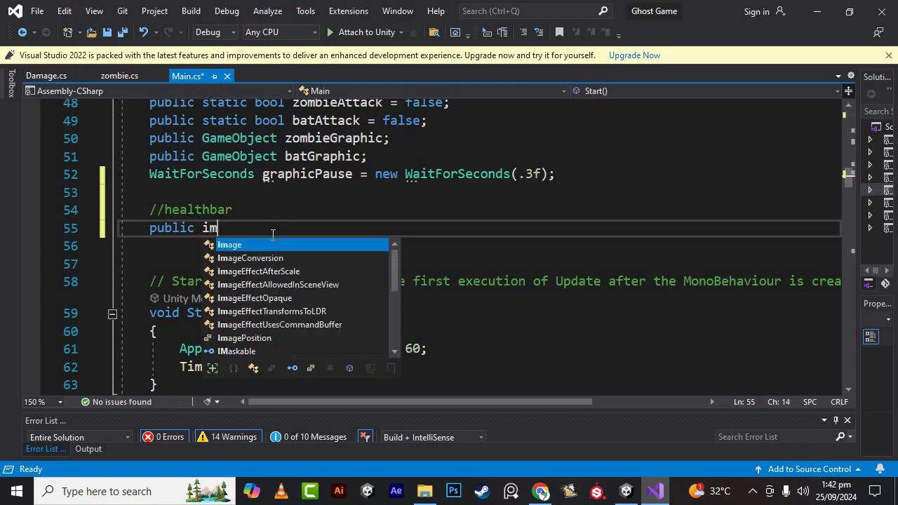
{"action": "key", "text": "Tab"}
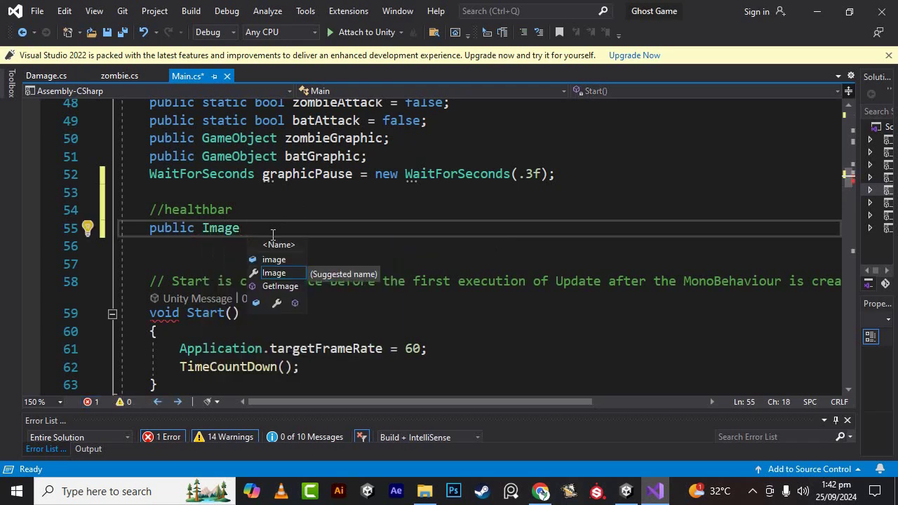
{"action": "type", "text": "ha"}
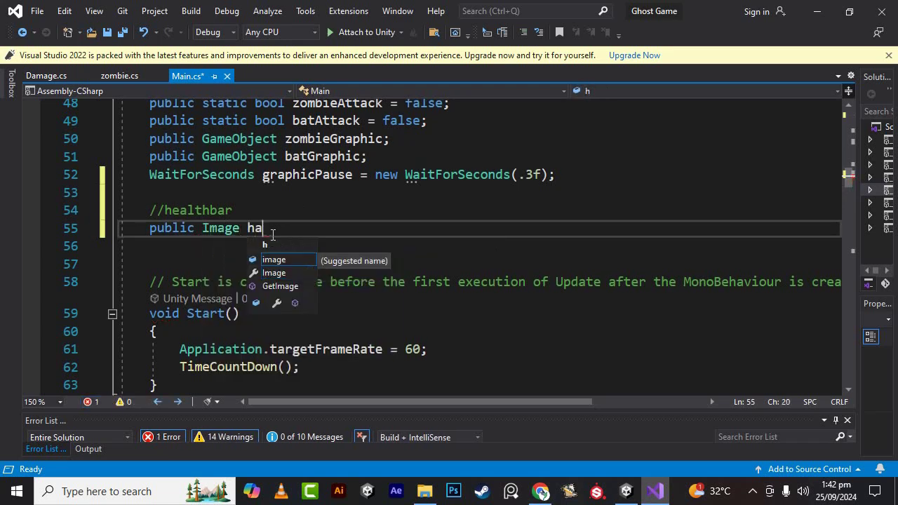
{"action": "type", "text": "lth"}
{"action": "type", "text": "Bar"}
{"action": "type", "text": ";"}
Declare 'public float damageAmt = 0.05f;', adding the f suffix to clear CS0664.
{"action": "key", "text": "Return"}
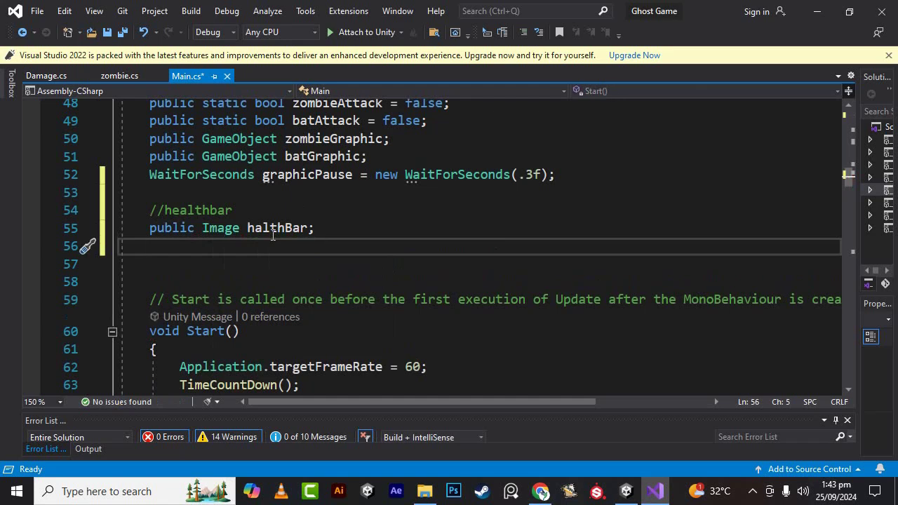
{"action": "type", "text": "public "}
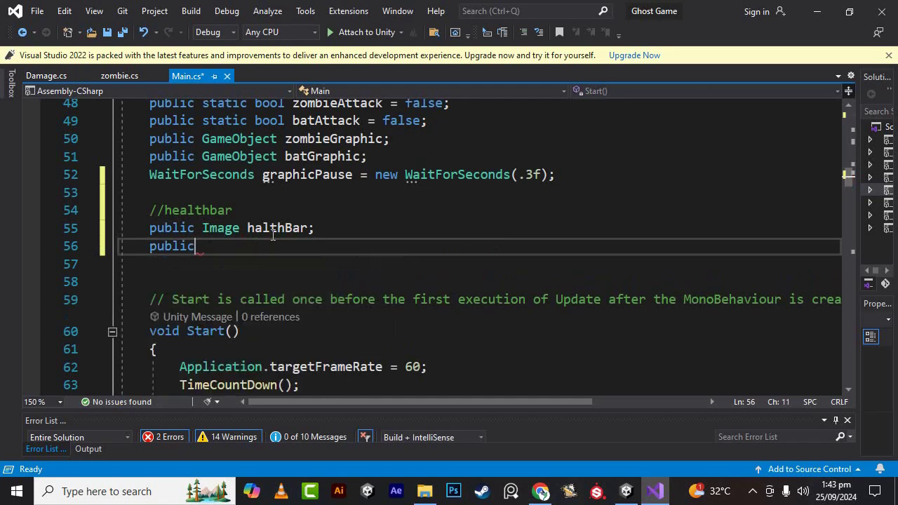
{"action": "type", "text": "f"}
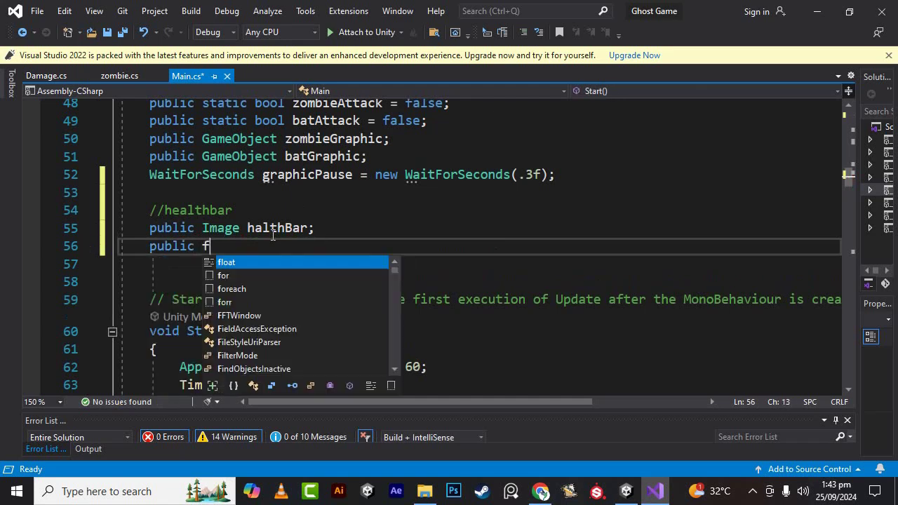
{"action": "key", "text": "space"}
{"action": "type", "text": "loat d"}
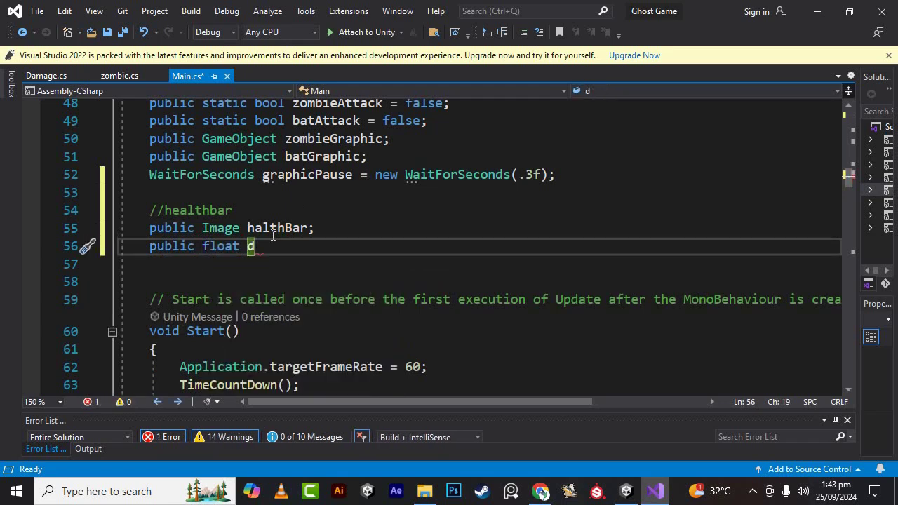
{"action": "type", "text": "am"}
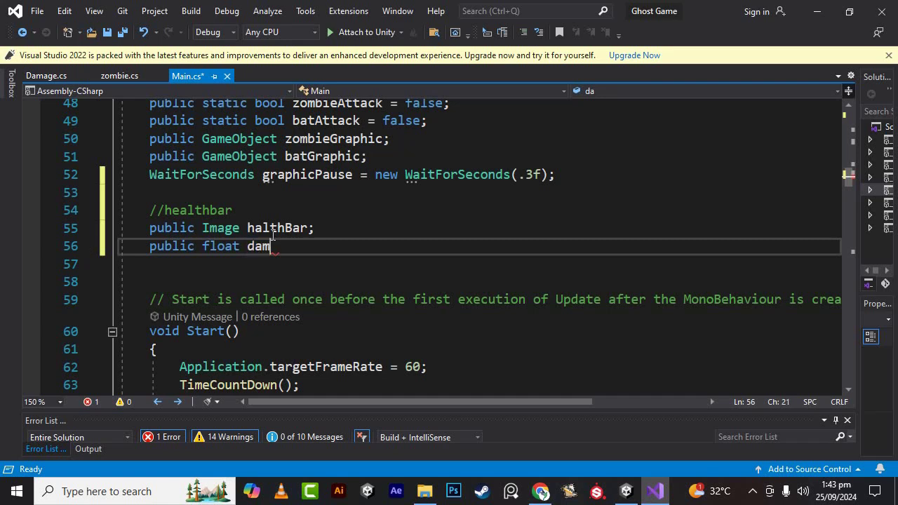
{"action": "type", "text": "ag"}
{"action": "type", "text": "eAm"}
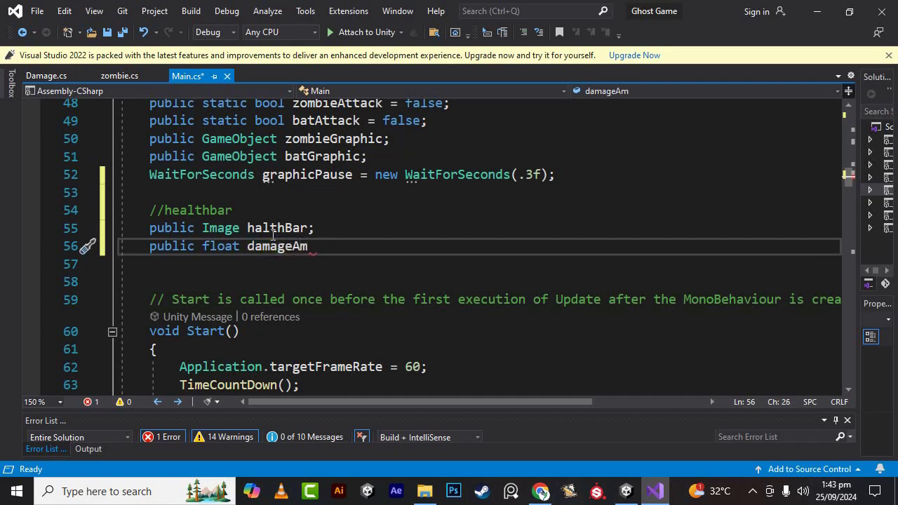
{"action": "type", "text": "t = "}
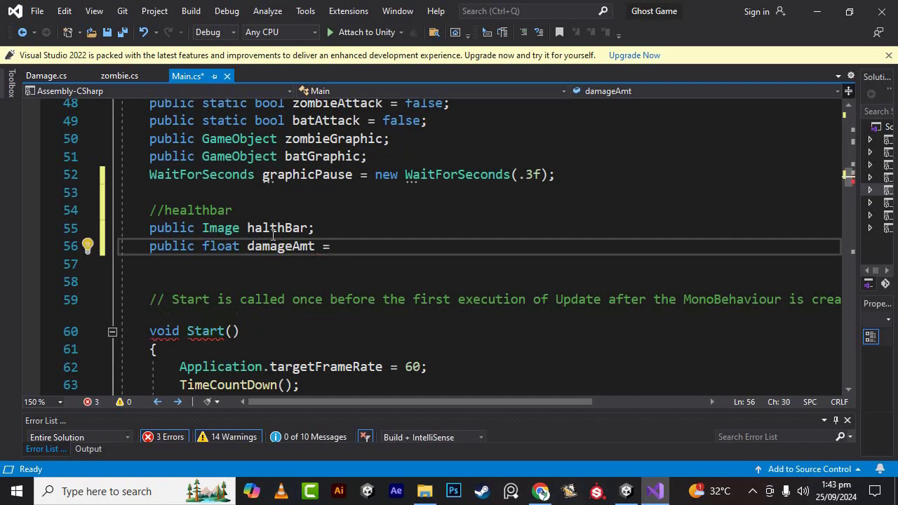
{"action": "type", "text": "0"}
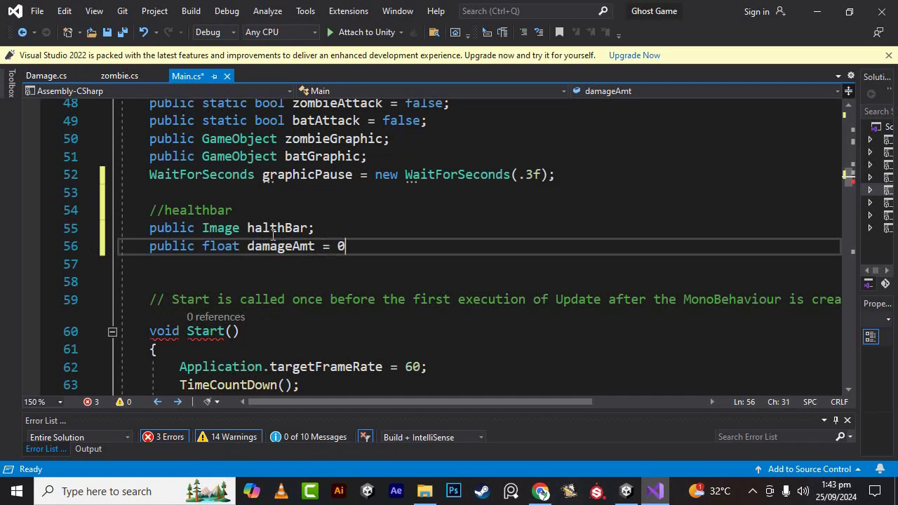
{"action": "type", "text": ".05"}
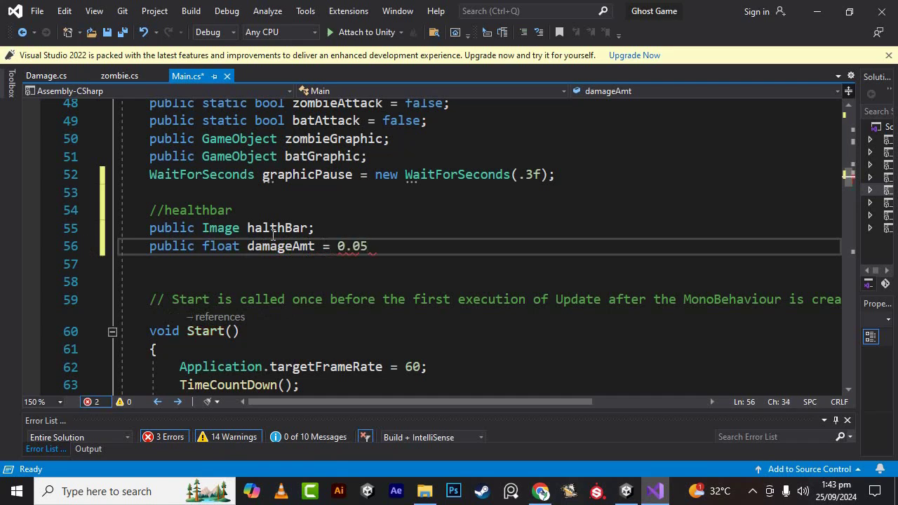
{"action": "type", "text": ";"}
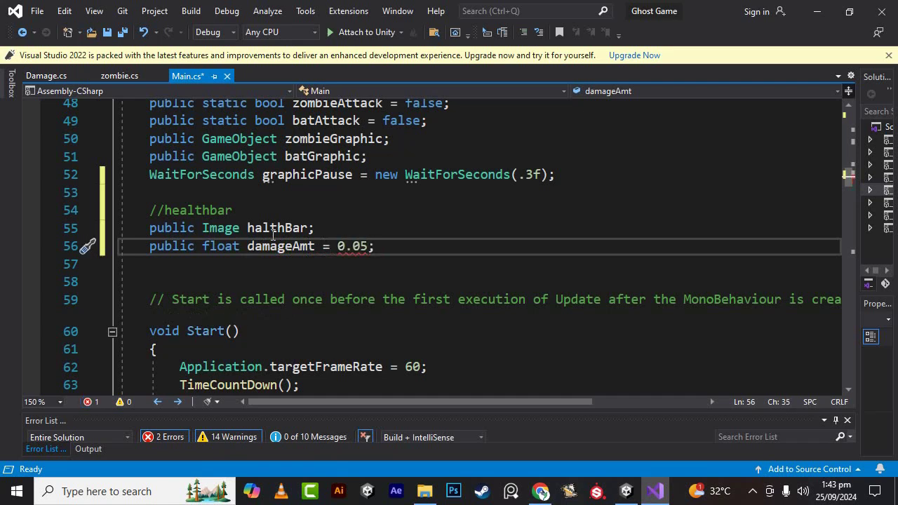
{"action": "mouse_move", "coordinate": [356, 246]}
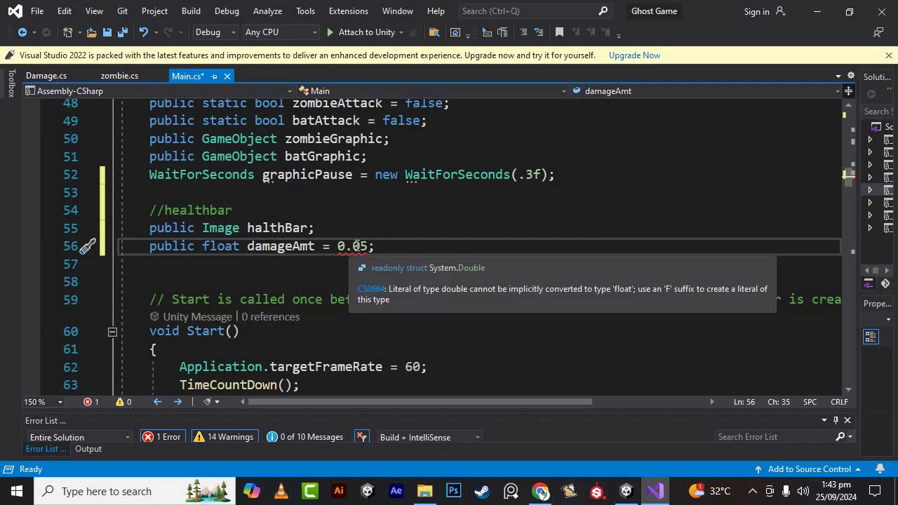
{"action": "key", "text": "Left"}
{"action": "type", "text": "f"}
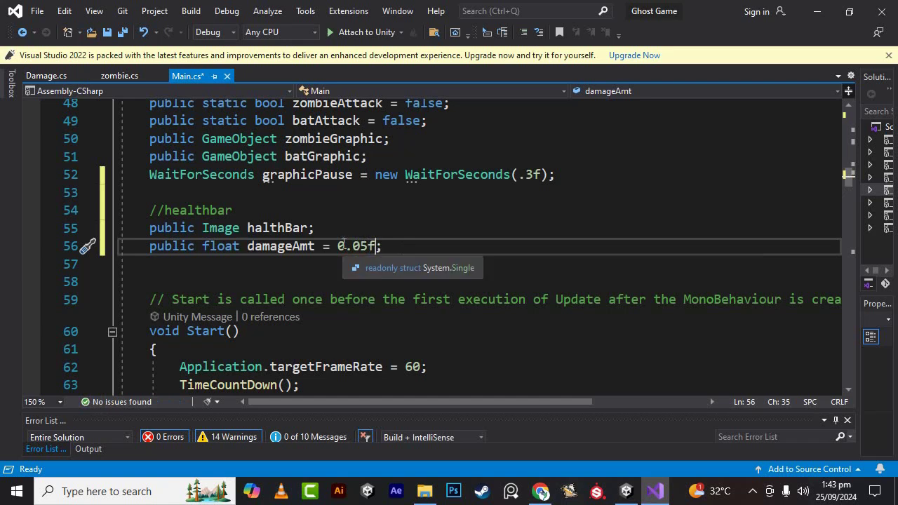
{"action": "left_click_drag", "start_coordinate": [339, 246], "coordinate": [378, 245]}
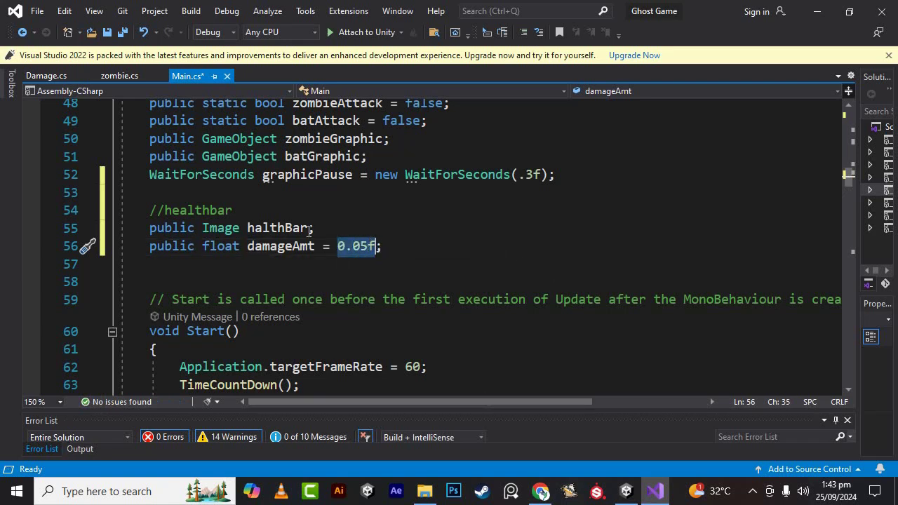
{"action": "left_click", "coordinate": [428, 259]}
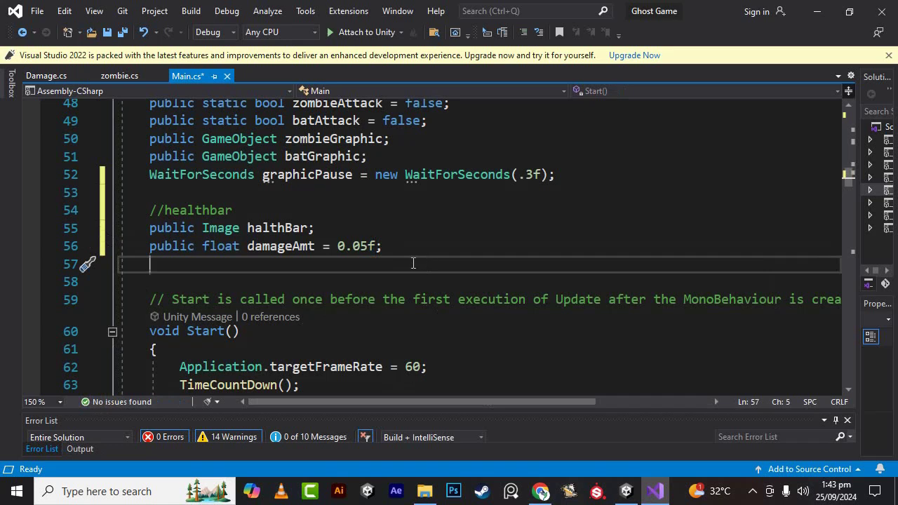
{"action": "scroll", "coordinate": [414, 262], "scroll_direction": "down", "scroll_amount": 2}
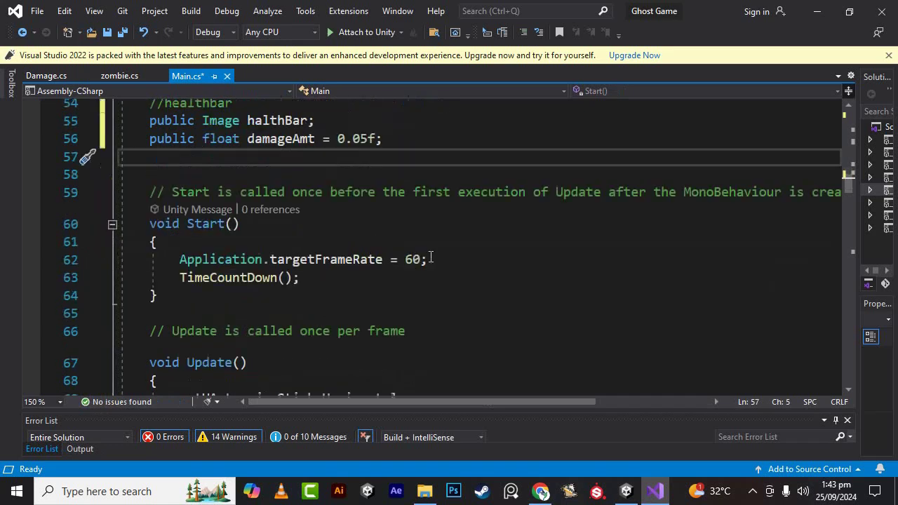
{"action": "scroll", "coordinate": [421, 261], "scroll_direction": "down", "scroll_amount": 3}
{"action": "scroll", "coordinate": [430, 259], "scroll_direction": "down", "scroll_amount": 3}
{"action": "scroll", "coordinate": [432, 259], "scroll_direction": "down", "scroll_amount": 4}
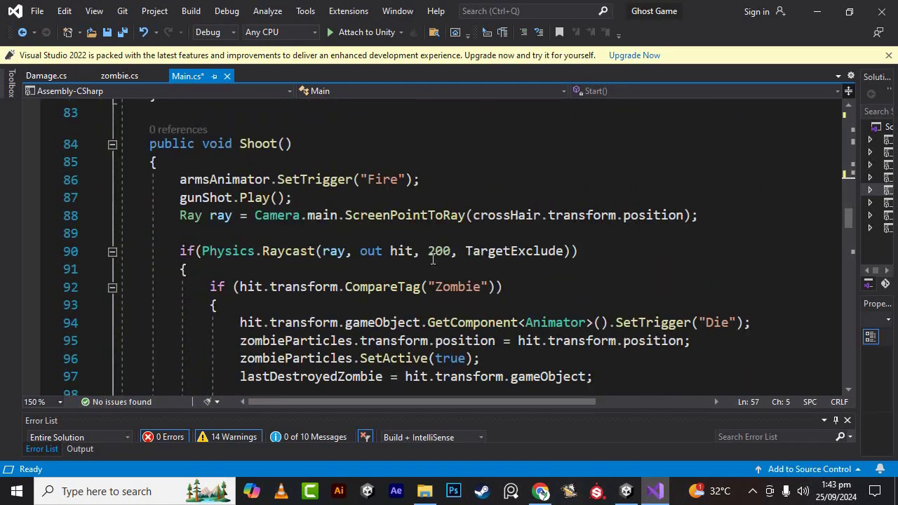
{"action": "left_click", "coordinate": [288, 216]}
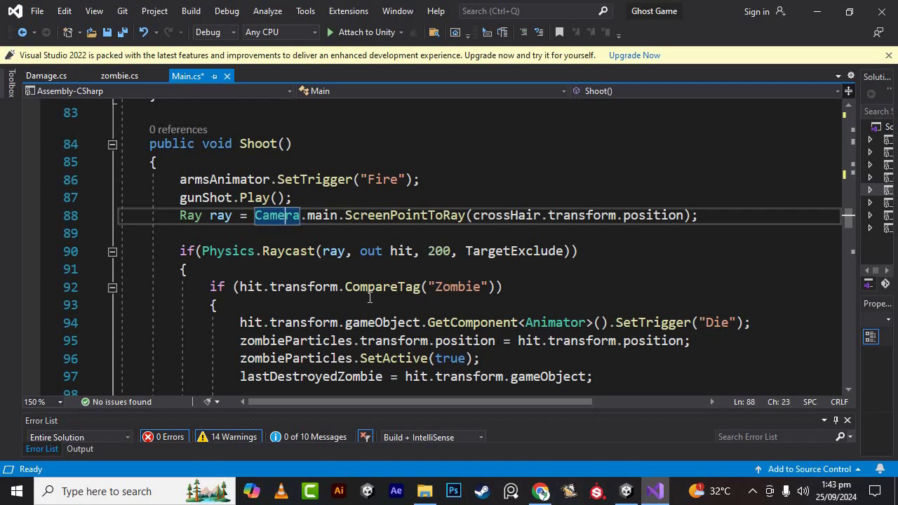
{"action": "mouse_move", "coordinate": [377, 291]}
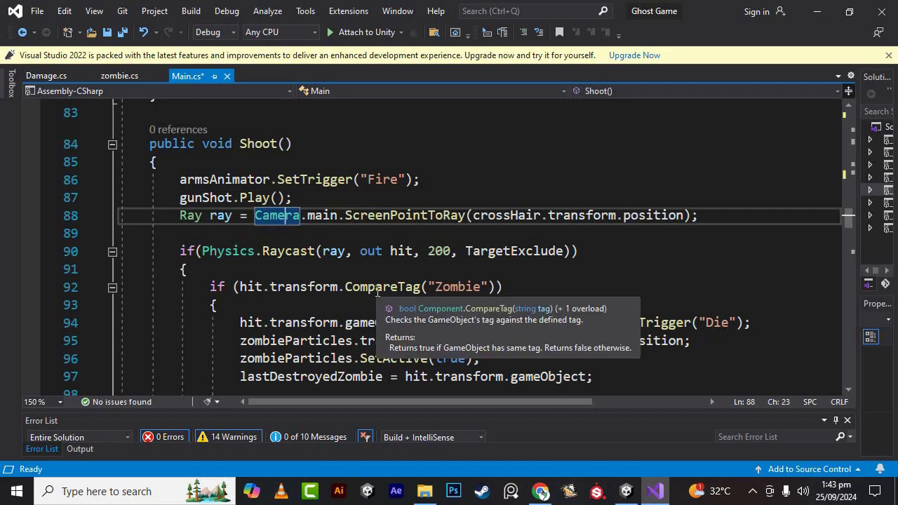
{"action": "scroll", "coordinate": [377, 291], "scroll_direction": "down", "scroll_amount": 2}
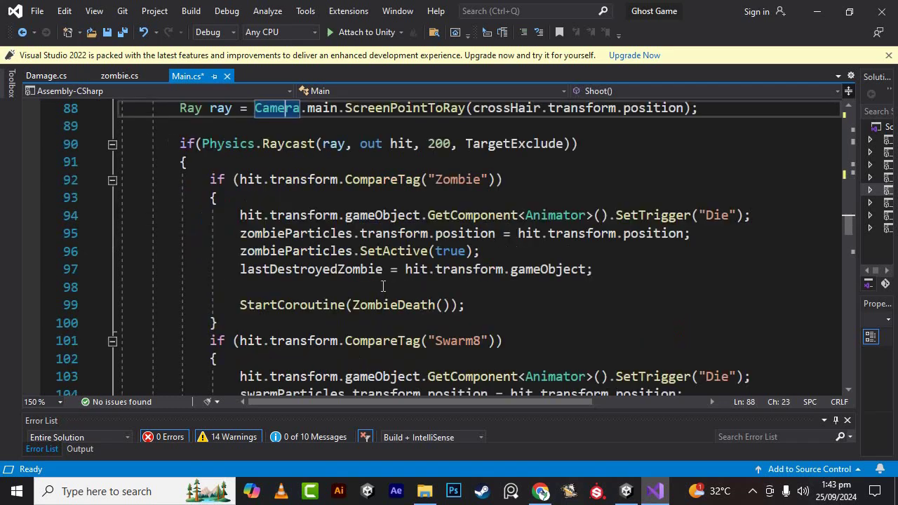
{"action": "scroll", "coordinate": [384, 287], "scroll_direction": "down", "scroll_amount": 3}
{"action": "scroll", "coordinate": [383, 286], "scroll_direction": "down", "scroll_amount": 3}
{"action": "scroll", "coordinate": [384, 285], "scroll_direction": "down", "scroll_amount": 4}
{"action": "scroll", "coordinate": [385, 284], "scroll_direction": "down", "scroll_amount": 5}
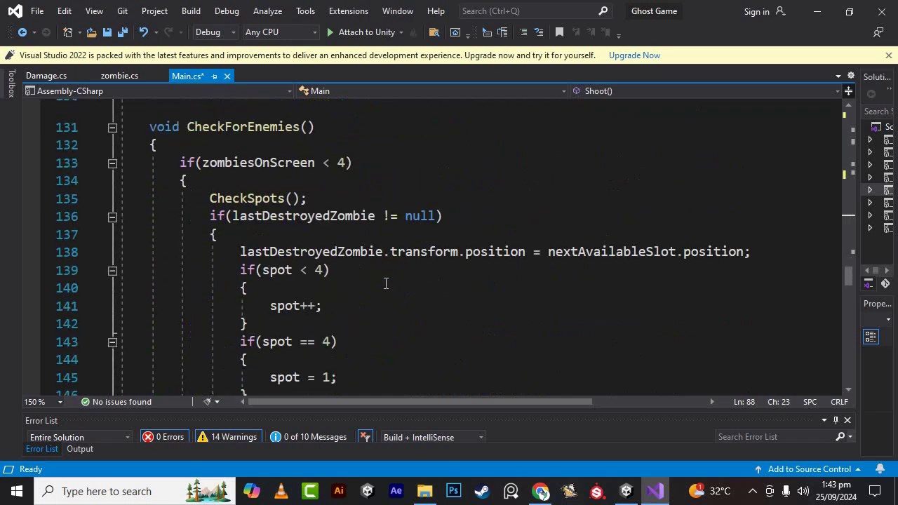
{"action": "scroll", "coordinate": [385, 284], "scroll_direction": "down", "scroll_amount": 5}
{"action": "scroll", "coordinate": [385, 284], "scroll_direction": "down", "scroll_amount": 4}
{"action": "scroll", "coordinate": [386, 282], "scroll_direction": "down", "scroll_amount": 5}
{"action": "scroll", "coordinate": [386, 282], "scroll_direction": "down", "scroll_amount": 4}
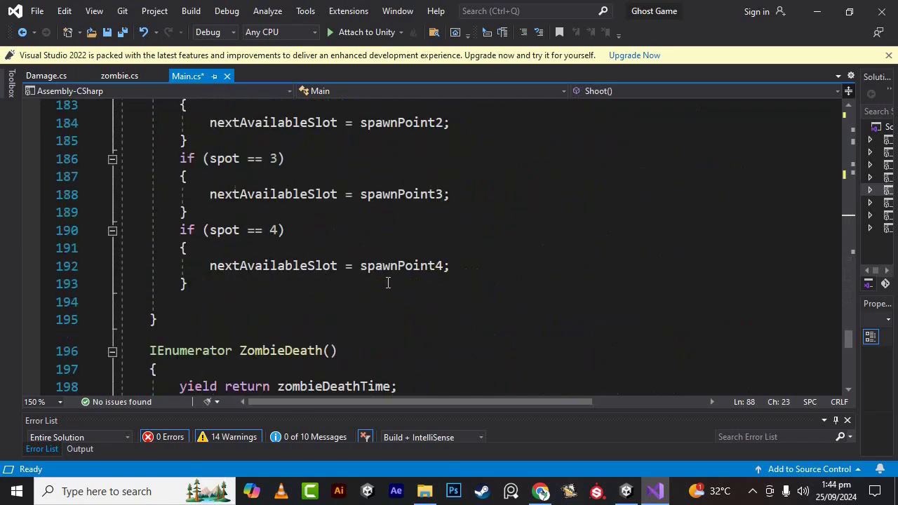
{"action": "scroll", "coordinate": [387, 282], "scroll_direction": "down", "scroll_amount": 4}
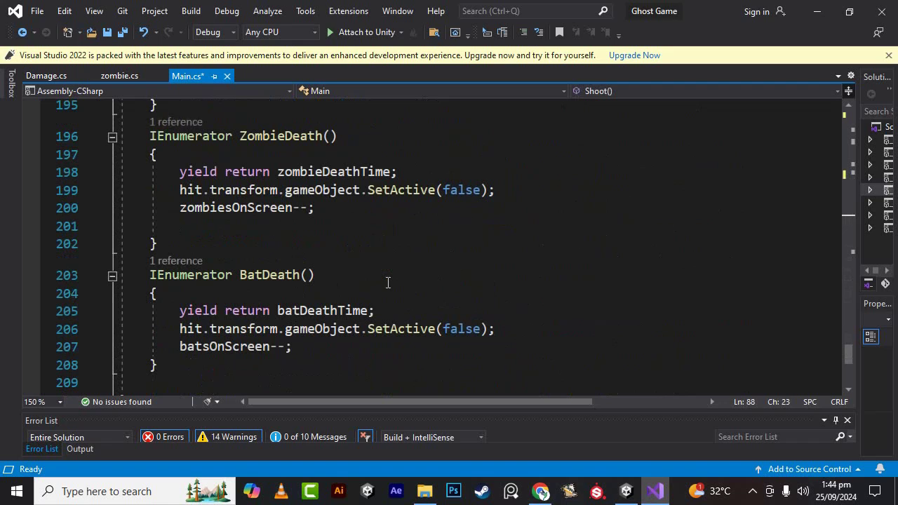
{"action": "scroll", "coordinate": [388, 282], "scroll_direction": "up", "scroll_amount": 1}
{"action": "scroll", "coordinate": [388, 282], "scroll_direction": "down", "scroll_amount": 4}
{"action": "scroll", "coordinate": [388, 282], "scroll_direction": "up", "scroll_amount": 1}
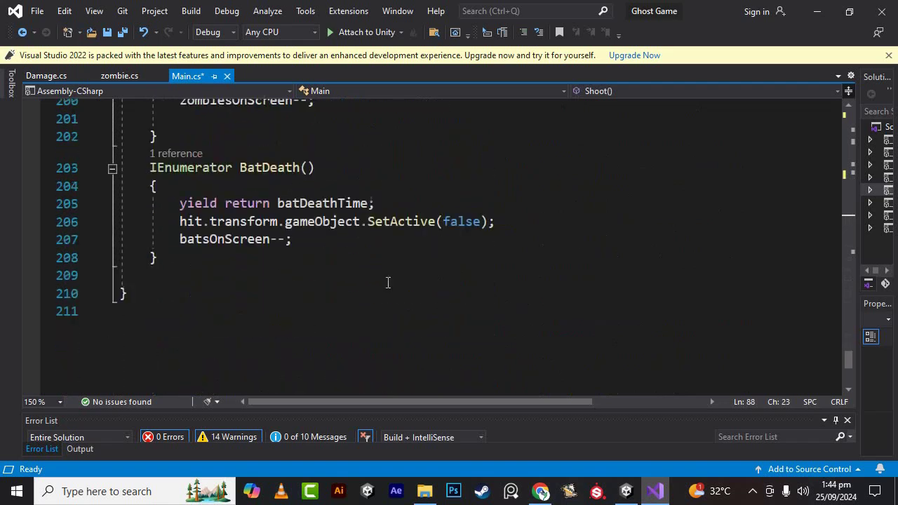
{"action": "scroll", "coordinate": [387, 282], "scroll_direction": "up", "scroll_amount": 3}
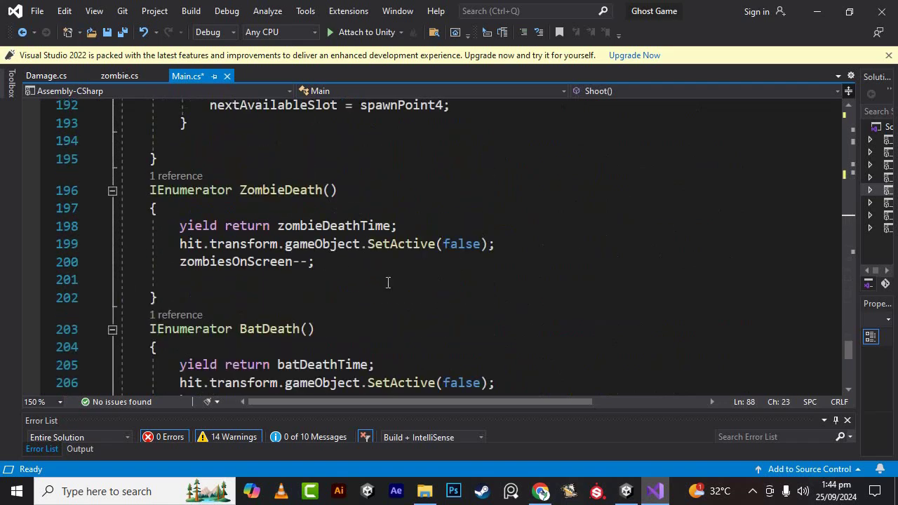
{"action": "scroll", "coordinate": [388, 282], "scroll_direction": "up", "scroll_amount": 1}
{"action": "scroll", "coordinate": [388, 282], "scroll_direction": "up", "scroll_amount": 5}
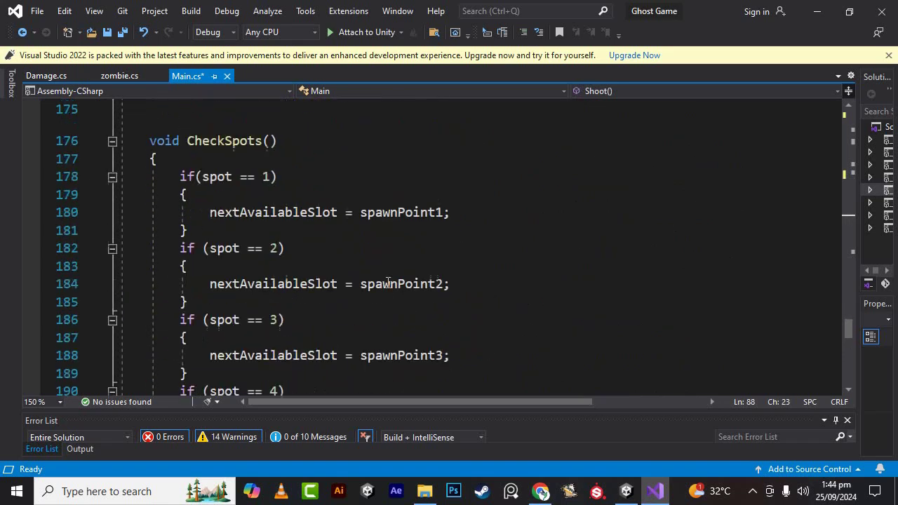
{"action": "scroll", "coordinate": [387, 282], "scroll_direction": "up", "scroll_amount": 10}
{"action": "scroll", "coordinate": [388, 282], "scroll_direction": "up", "scroll_amount": 1}
{"action": "scroll", "coordinate": [388, 282], "scroll_direction": "up", "scroll_amount": 6}
{"action": "scroll", "coordinate": [387, 282], "scroll_direction": "up", "scroll_amount": 4}
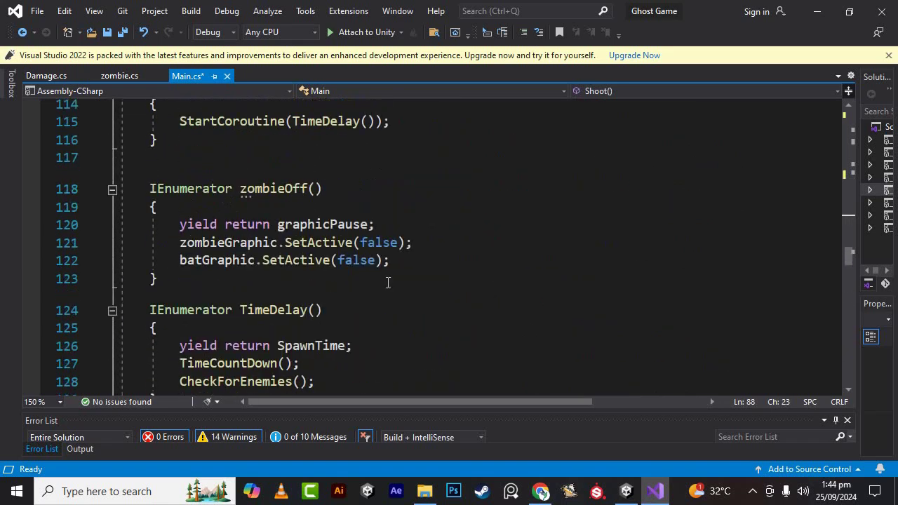
{"action": "left_click", "coordinate": [322, 243]}
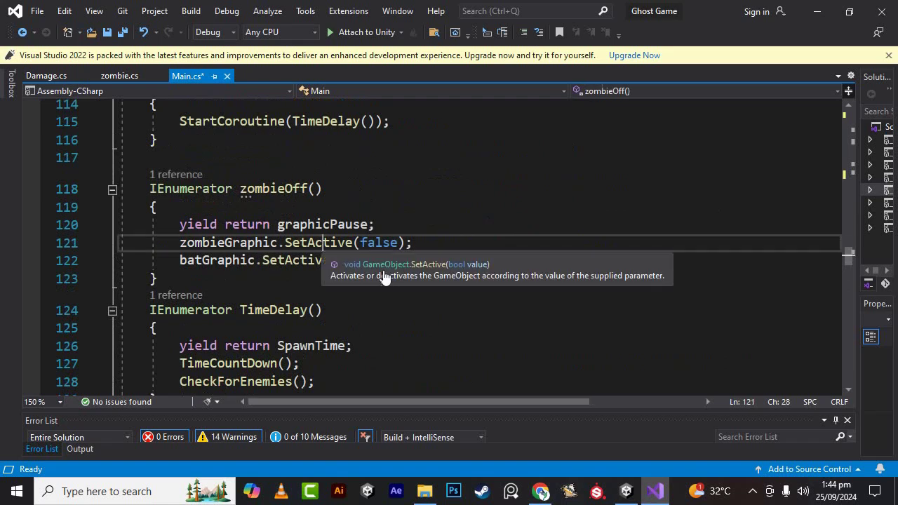
{"action": "left_click", "coordinate": [261, 189]}
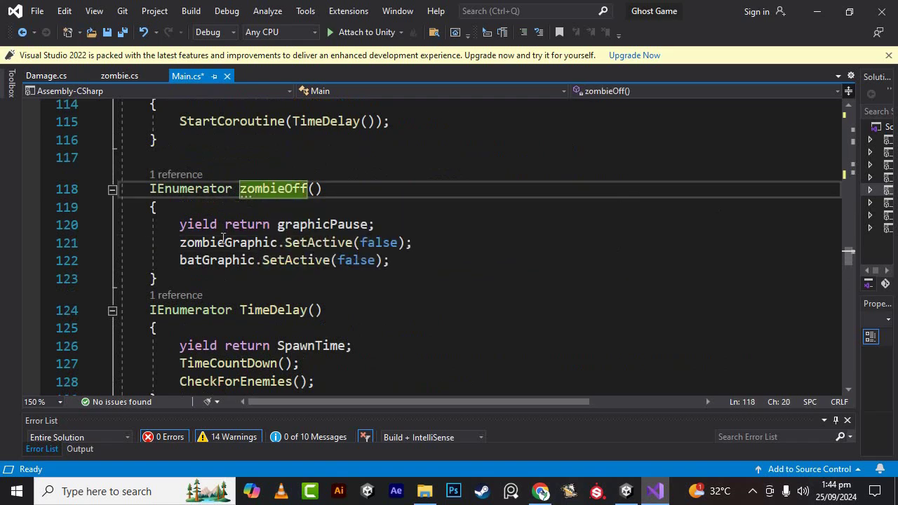
{"action": "left_click", "coordinate": [224, 242]}
{"action": "scroll", "coordinate": [407, 228], "scroll_direction": "up", "scroll_amount": 1}
{"action": "scroll", "coordinate": [412, 231], "scroll_direction": "up", "scroll_amount": 1}
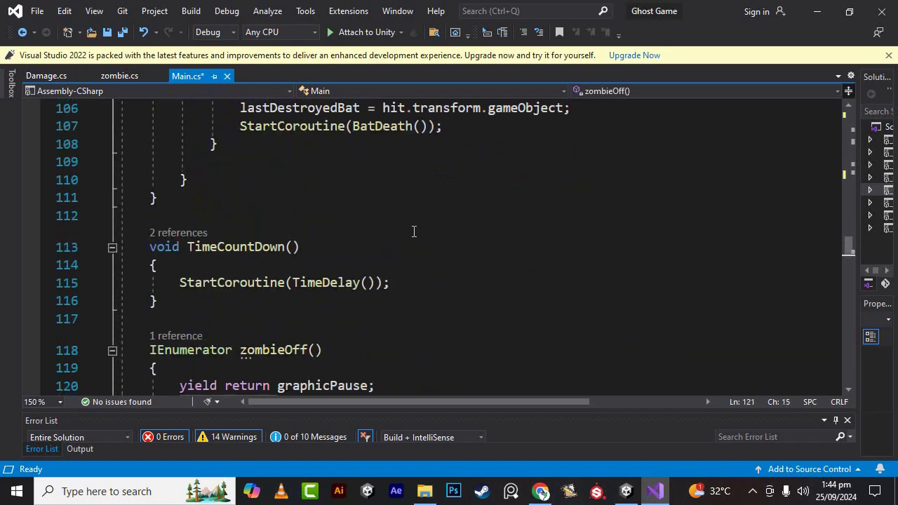
{"action": "scroll", "coordinate": [414, 233], "scroll_direction": "up", "scroll_amount": 2}
{"action": "scroll", "coordinate": [415, 233], "scroll_direction": "up", "scroll_amount": 2}
{"action": "scroll", "coordinate": [412, 242], "scroll_direction": "up", "scroll_amount": 1}
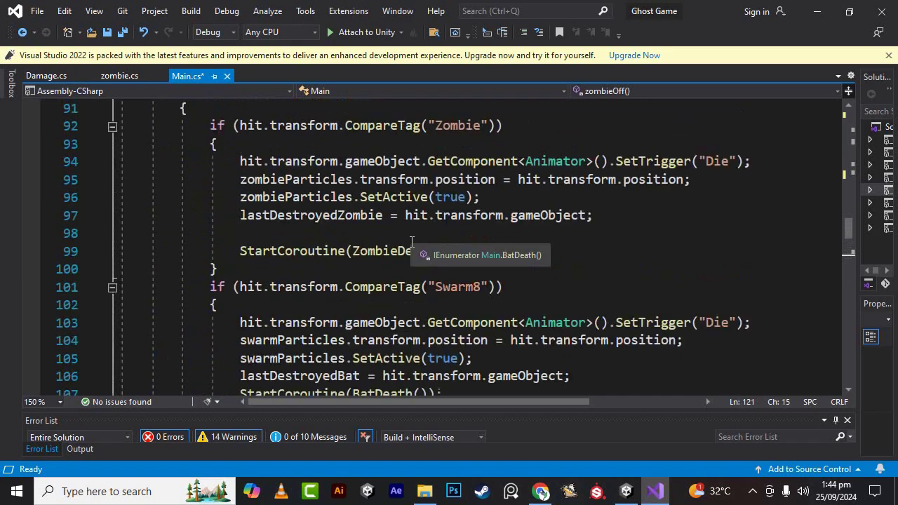
{"action": "scroll", "coordinate": [412, 242], "scroll_direction": "up", "scroll_amount": 1}
{"action": "scroll", "coordinate": [410, 295], "scroll_direction": "up", "scroll_amount": 1}
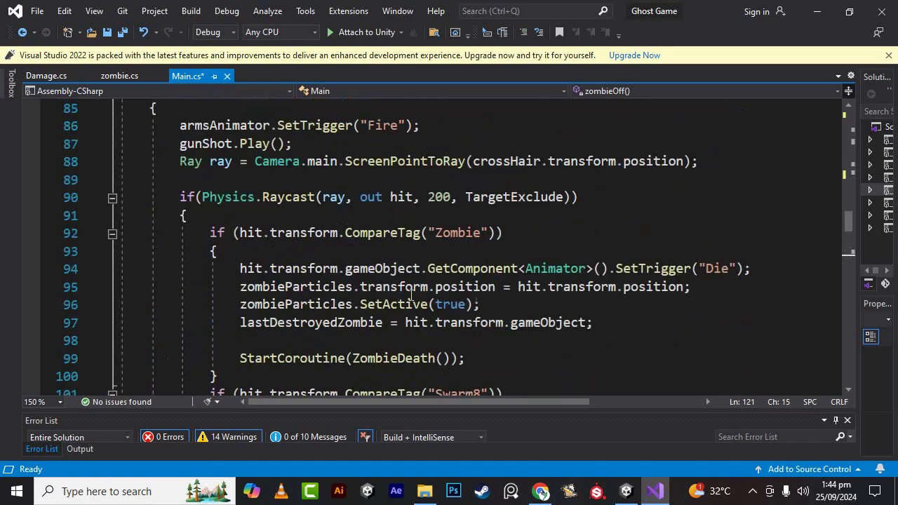
{"action": "left_click", "coordinate": [497, 303]}
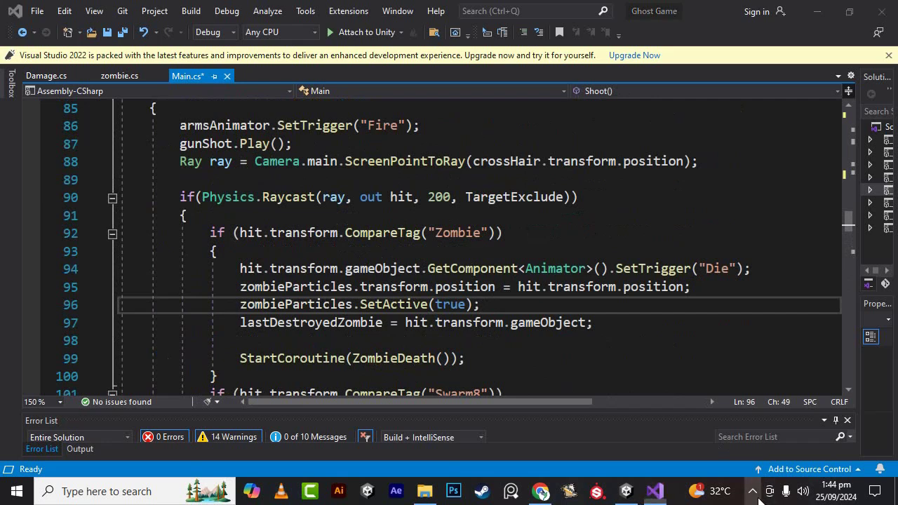
Add 'halthBar.fillAmount -= damageAmt;' after the zombieAttack = false line.
{"action": "scroll", "coordinate": [321, 218], "scroll_direction": "up", "scroll_amount": 6}
{"action": "left_click", "coordinate": [321, 219]}
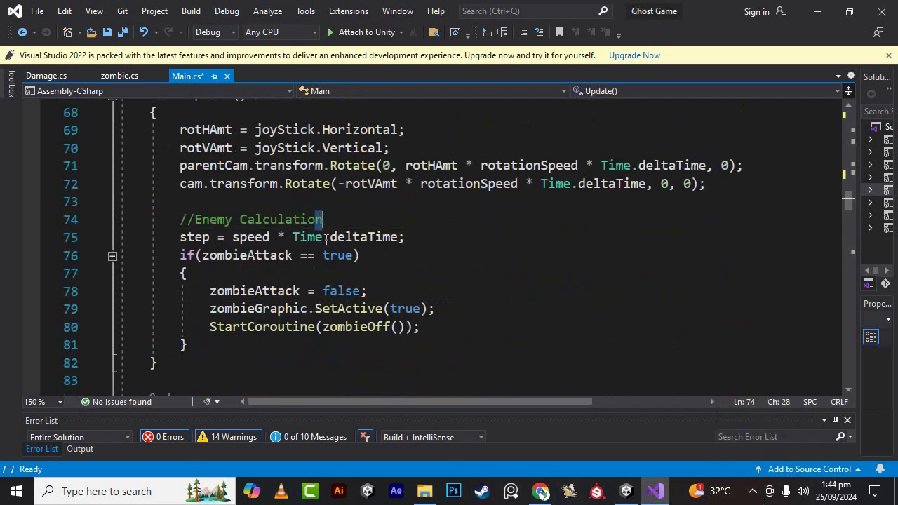
{"action": "left_click", "coordinate": [381, 255]}
{"action": "left_click", "coordinate": [413, 292]}
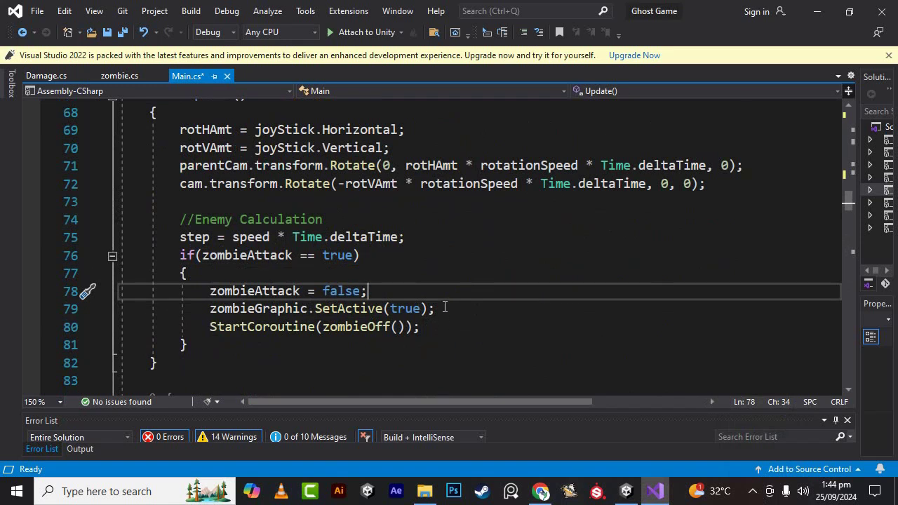
{"action": "key", "text": "Return"}
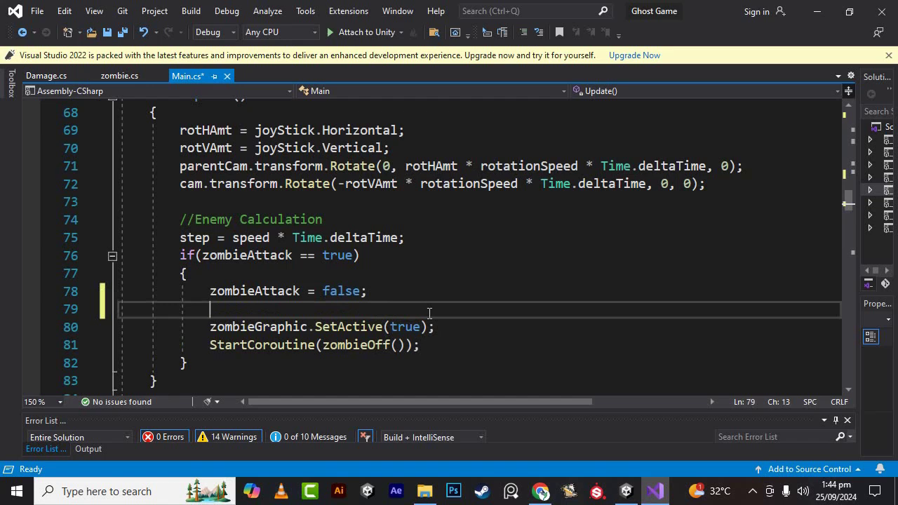
{"action": "type", "text": "h"}
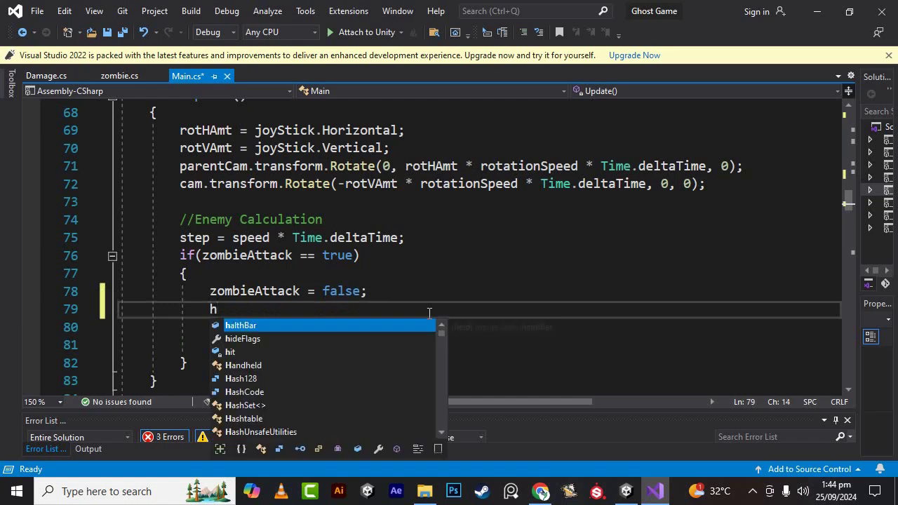
{"action": "key", "text": "Tab"}
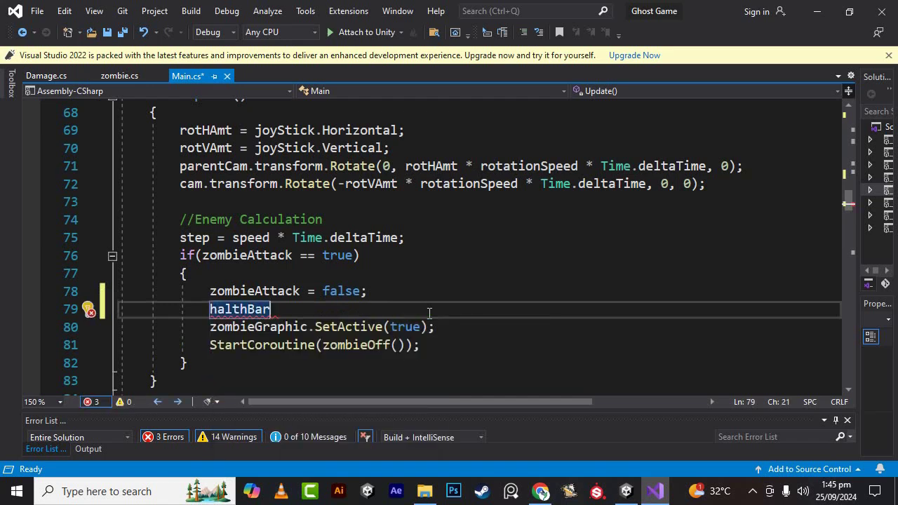
{"action": "type", "text": ".f"}
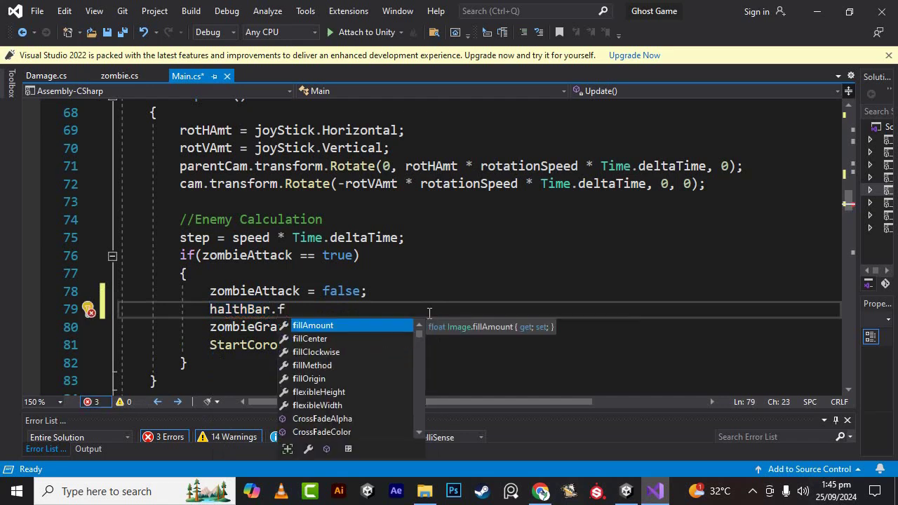
{"action": "key", "text": "Tab"}
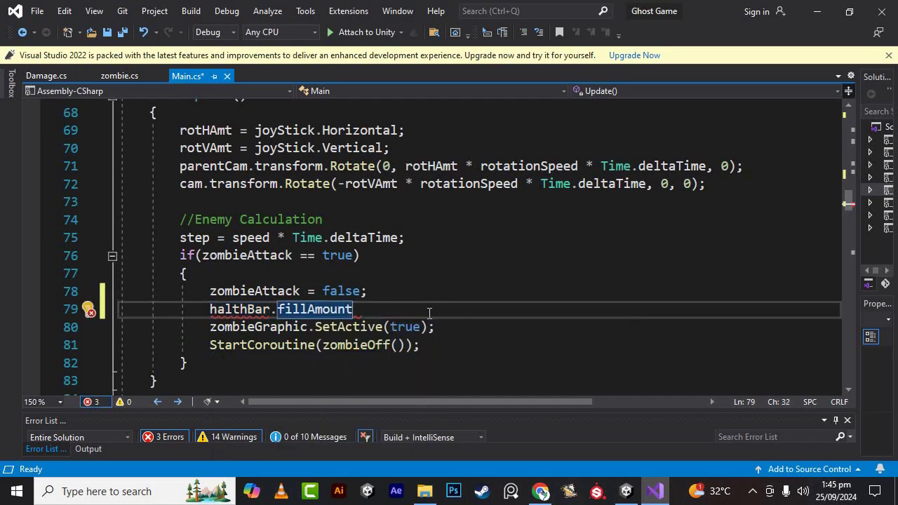
{"action": "type", "text": " -="}
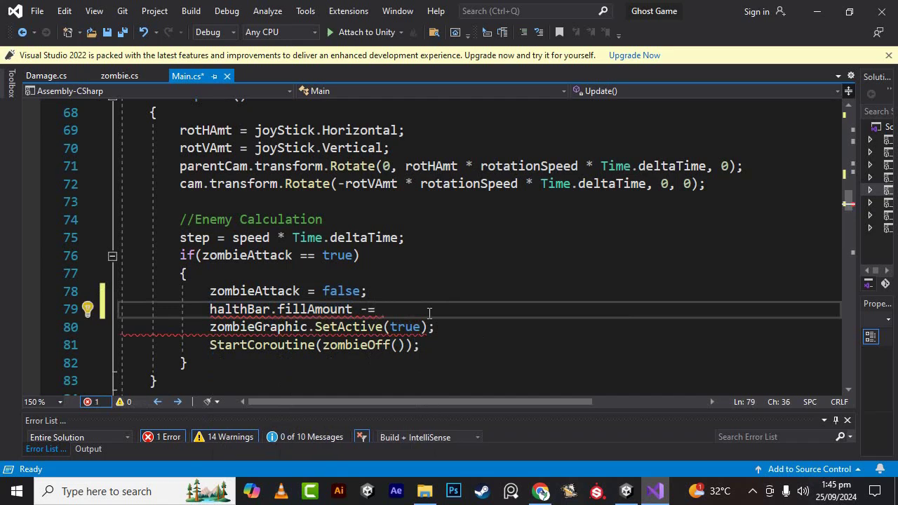
{"action": "type", "text": " da"}
{"action": "key", "text": "Tab"}
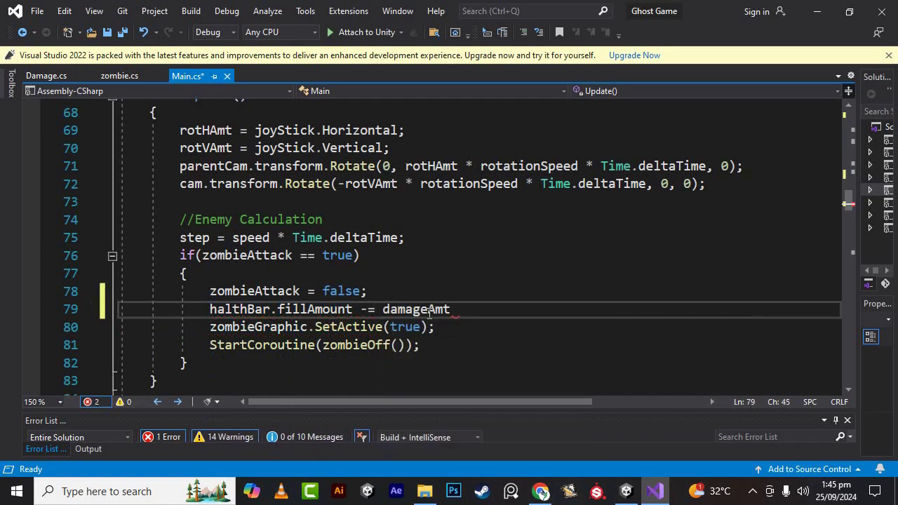
{"action": "type", "text": ";"}
{"action": "scroll", "coordinate": [479, 266], "scroll_direction": "down", "scroll_amount": 2}
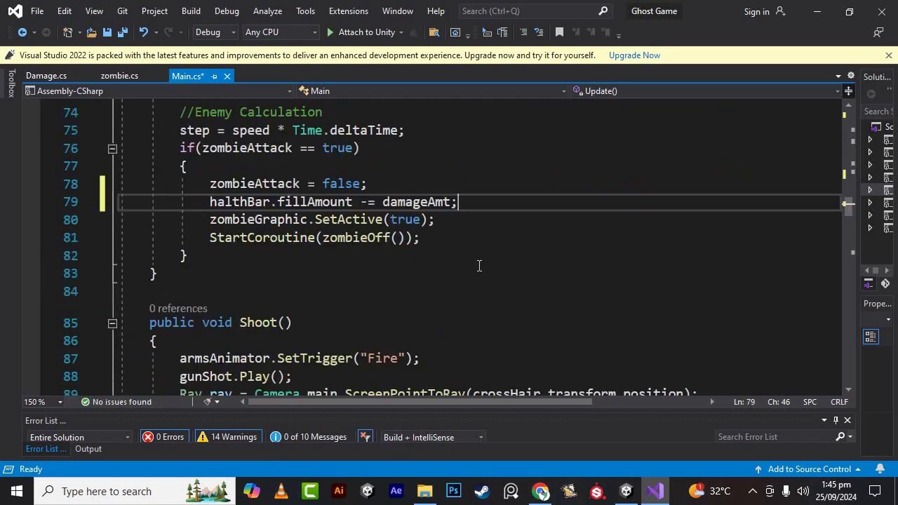
{"action": "scroll", "coordinate": [482, 263], "scroll_direction": "down", "scroll_amount": 2}
{"action": "scroll", "coordinate": [483, 264], "scroll_direction": "up", "scroll_amount": 3}
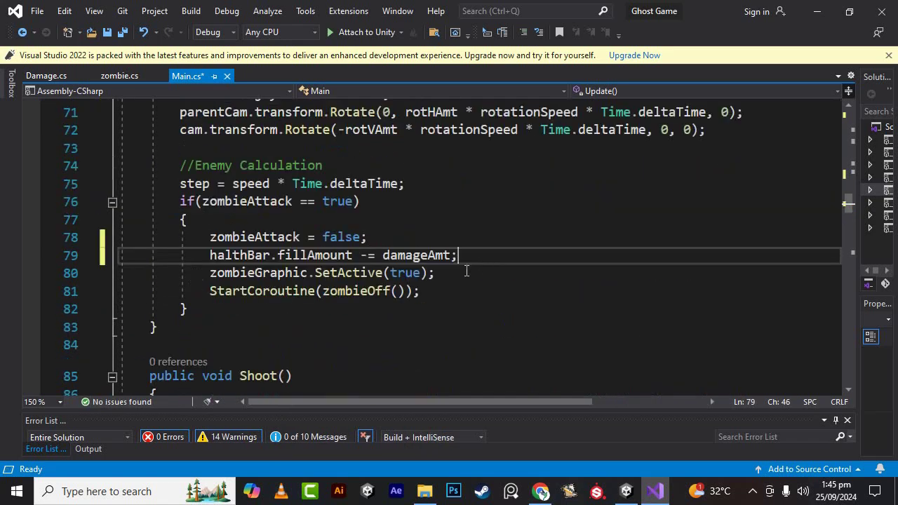
{"action": "scroll", "coordinate": [324, 240], "scroll_direction": "up", "scroll_amount": 2}
{"action": "scroll", "coordinate": [334, 280], "scroll_direction": "up", "scroll_amount": 3}
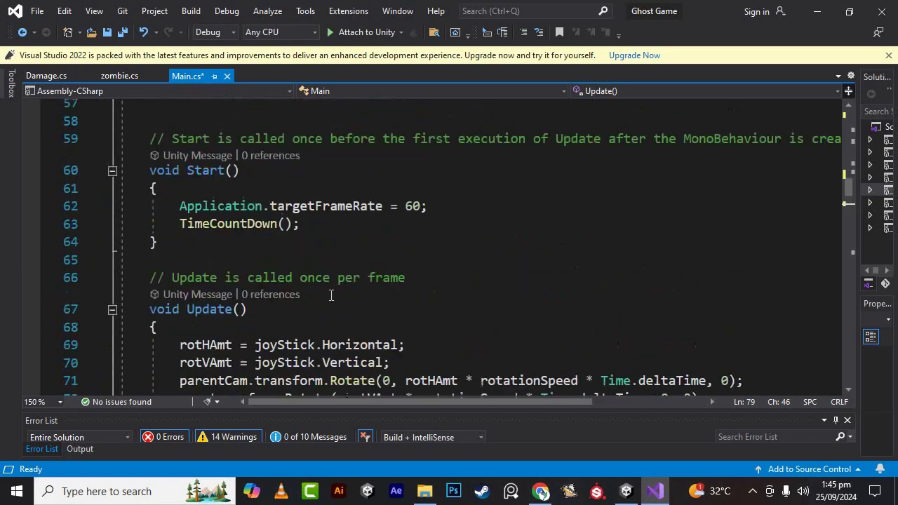
{"action": "scroll", "coordinate": [331, 293], "scroll_direction": "down", "scroll_amount": 1}
{"action": "scroll", "coordinate": [331, 292], "scroll_direction": "down", "scroll_amount": 1}
{"action": "scroll", "coordinate": [333, 291], "scroll_direction": "down", "scroll_amount": 1}
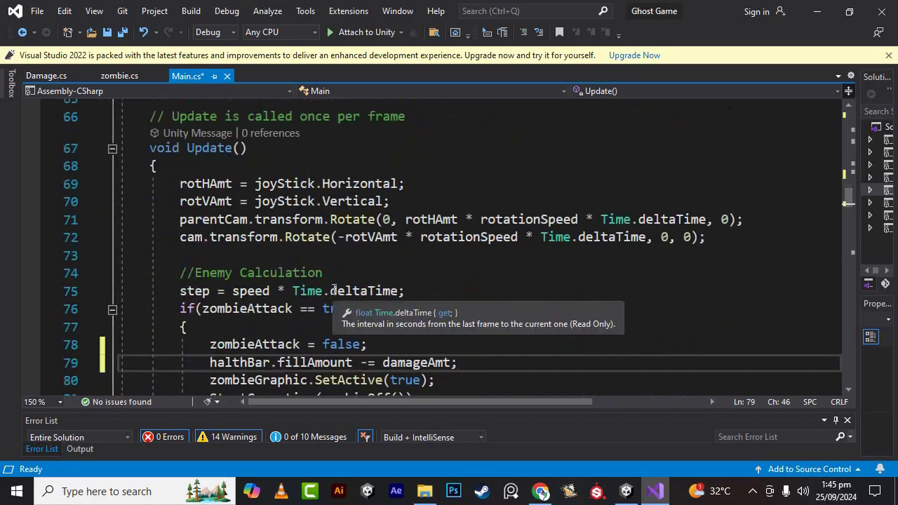
{"action": "scroll", "coordinate": [220, 270], "scroll_direction": "down", "scroll_amount": 1}
{"action": "scroll", "coordinate": [227, 267], "scroll_direction": "down", "scroll_amount": 2}
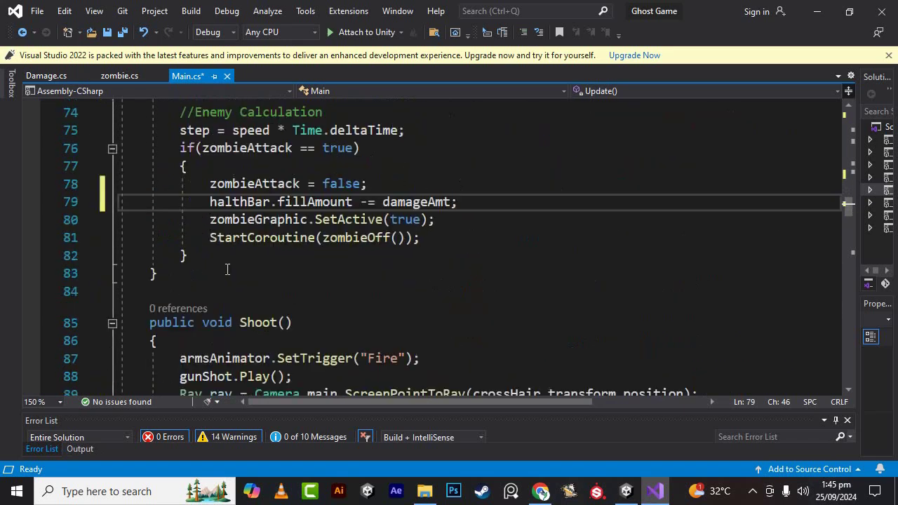
{"action": "left_click_drag", "start_coordinate": [209, 201], "coordinate": [510, 201]}
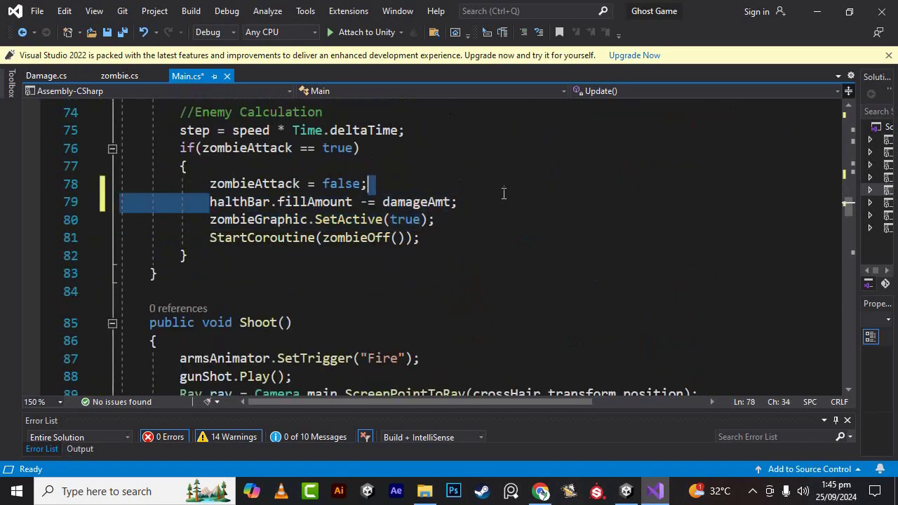
{"action": "right_click", "coordinate": [421, 205]}
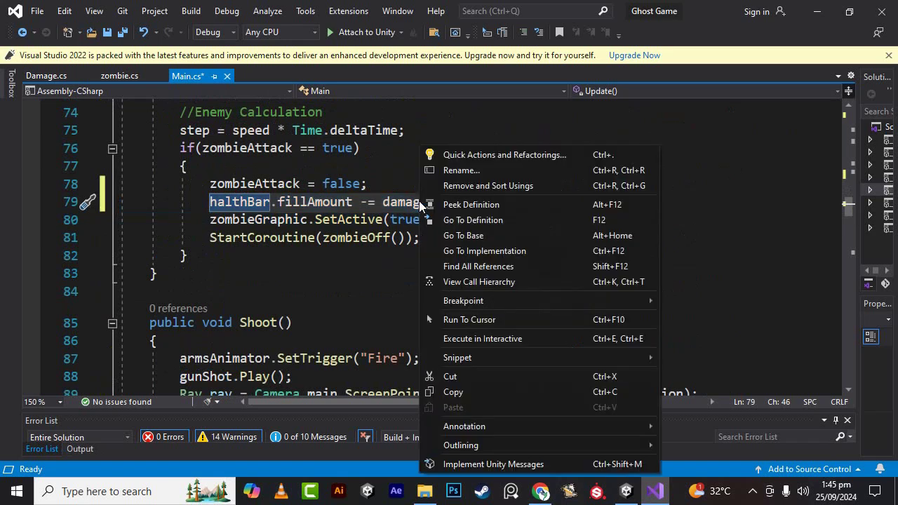
{"action": "left_click", "coordinate": [477, 390]}
{"action": "scroll", "coordinate": [387, 229], "scroll_direction": "down", "scroll_amount": 4}
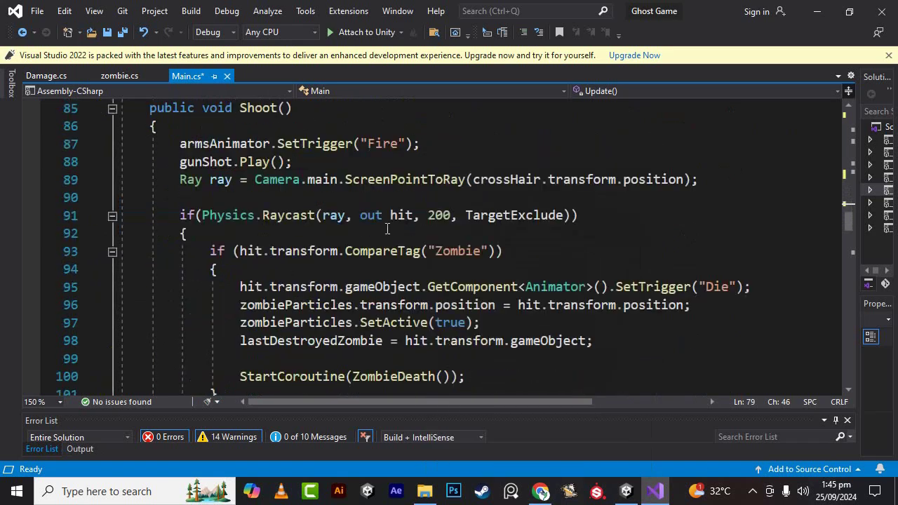
{"action": "scroll", "coordinate": [385, 225], "scroll_direction": "down", "scroll_amount": 1}
{"action": "scroll", "coordinate": [388, 224], "scroll_direction": "down", "scroll_amount": 2}
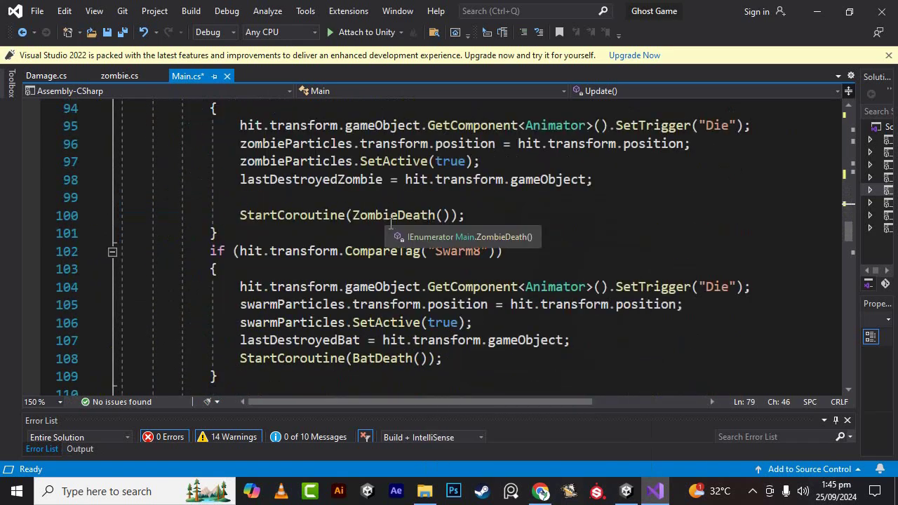
{"action": "scroll", "coordinate": [391, 224], "scroll_direction": "up", "scroll_amount": 2}
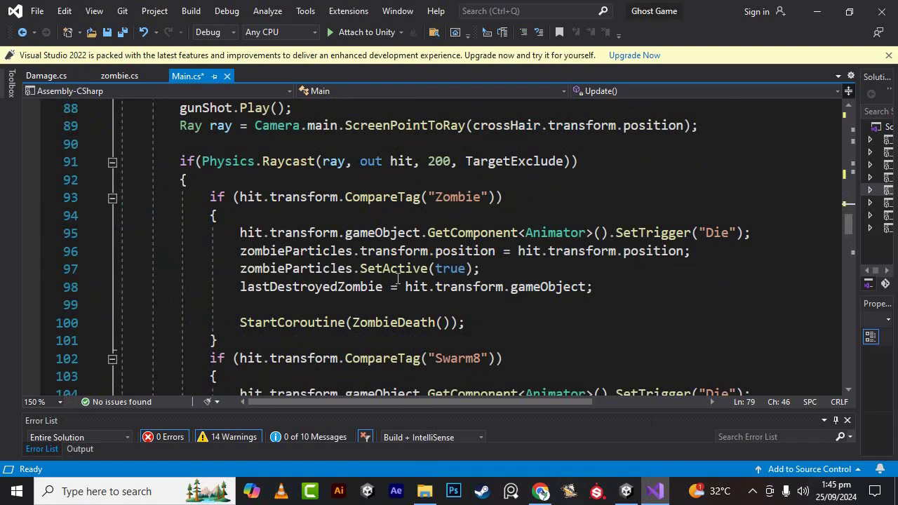
{"action": "mouse_move", "coordinate": [397, 279]}
{"action": "scroll", "coordinate": [398, 278], "scroll_direction": "up", "scroll_amount": 1}
{"action": "scroll", "coordinate": [397, 279], "scroll_direction": "up", "scroll_amount": 4}
{"action": "scroll", "coordinate": [395, 279], "scroll_direction": "up", "scroll_amount": 2}
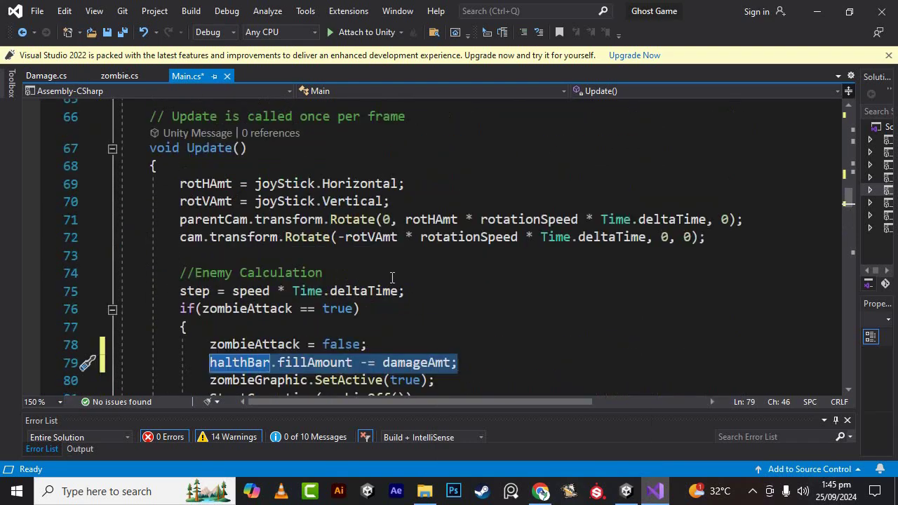
{"action": "scroll", "coordinate": [393, 278], "scroll_direction": "up", "scroll_amount": 1}
{"action": "scroll", "coordinate": [393, 279], "scroll_direction": "down", "scroll_amount": 1}
{"action": "scroll", "coordinate": [338, 284], "scroll_direction": "down", "scroll_amount": 2}
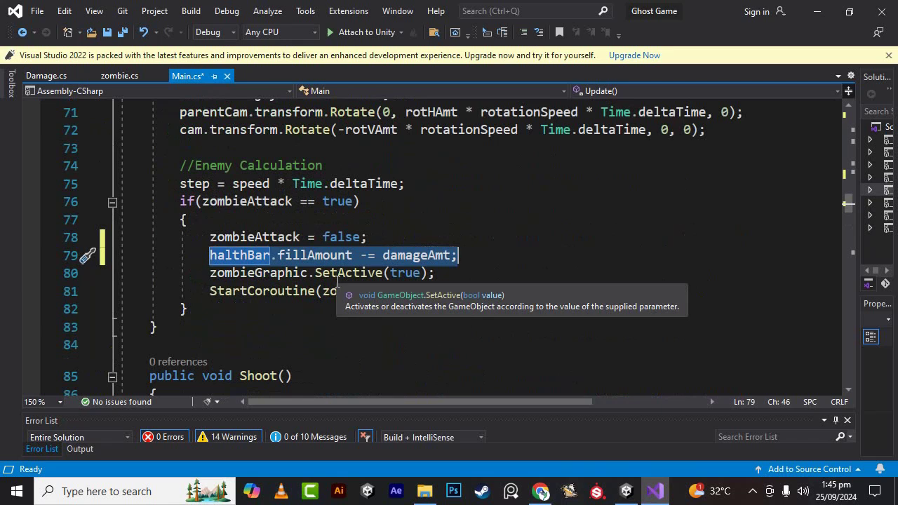
{"action": "scroll", "coordinate": [337, 282], "scroll_direction": "down", "scroll_amount": 2}
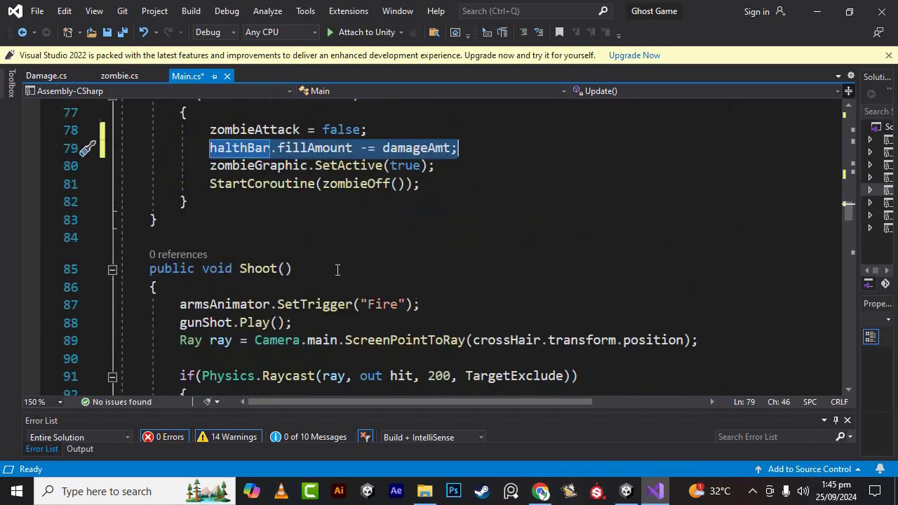
{"action": "scroll", "coordinate": [343, 248], "scroll_direction": "up", "scroll_amount": 1}
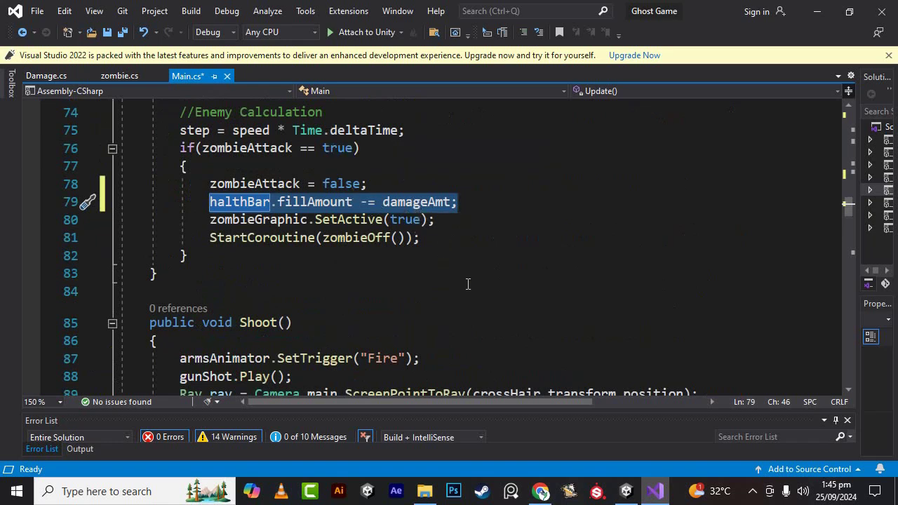
{"action": "left_click", "coordinate": [494, 202]}
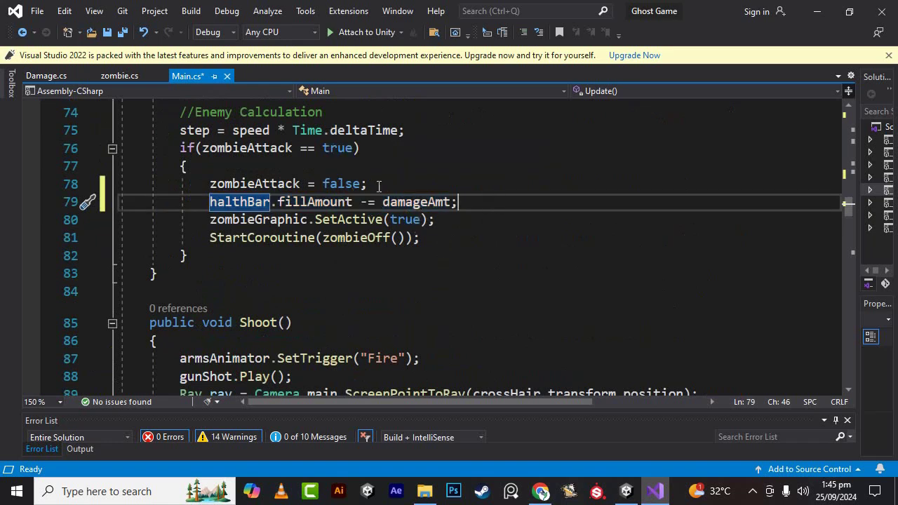
{"action": "scroll", "coordinate": [377, 187], "scroll_direction": "up", "scroll_amount": 2}
{"action": "left_click", "coordinate": [264, 220]}
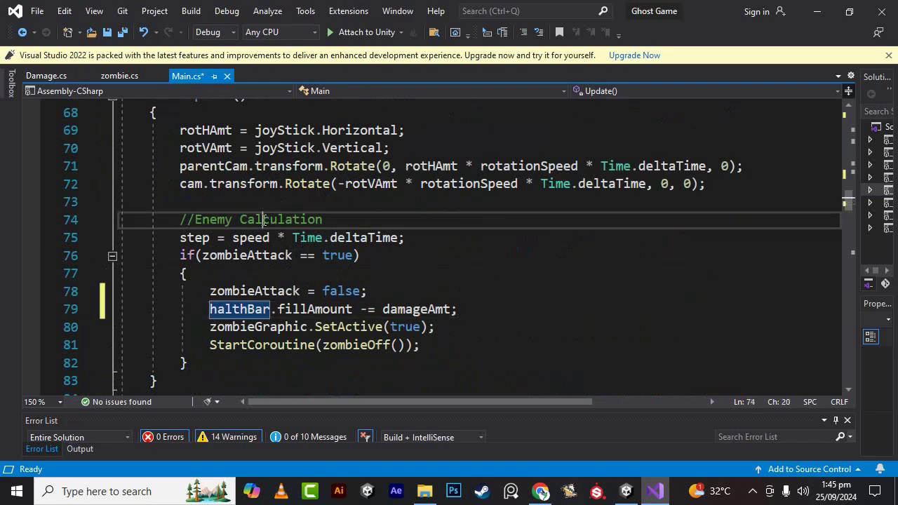
Insert a //damage visuals comment after the step calculation line.
{"action": "left_click", "coordinate": [426, 240]}
{"action": "key", "text": "Return"}
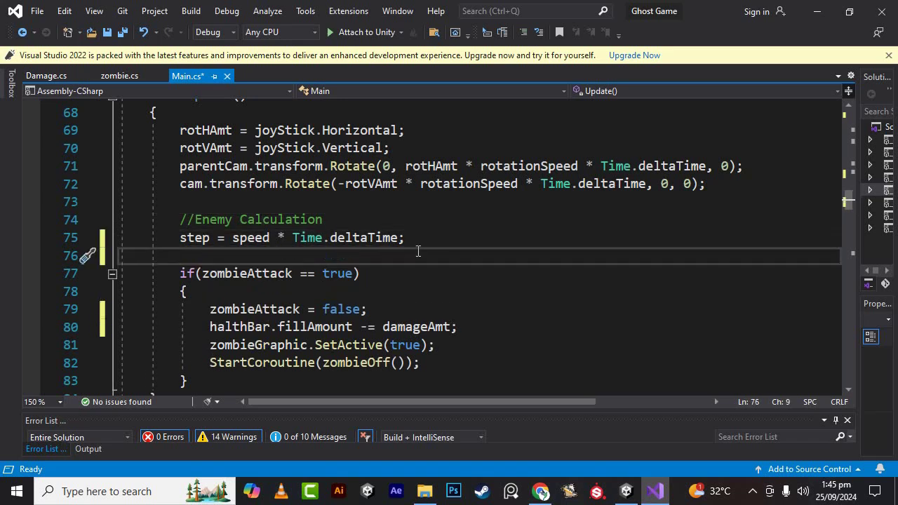
{"action": "key", "text": "Return"}
{"action": "type", "text": "//"}
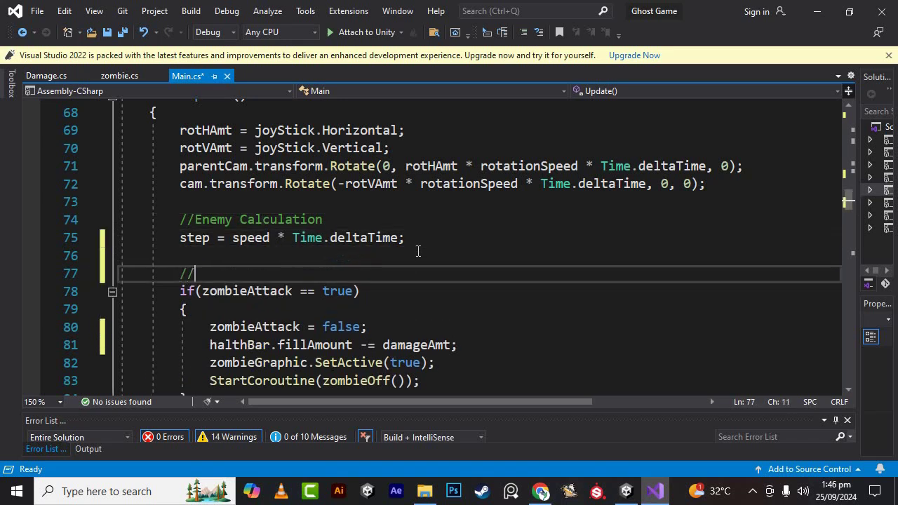
{"action": "type", "text": "da"}
{"action": "type", "text": "mage "}
{"action": "type", "text": "vis"}
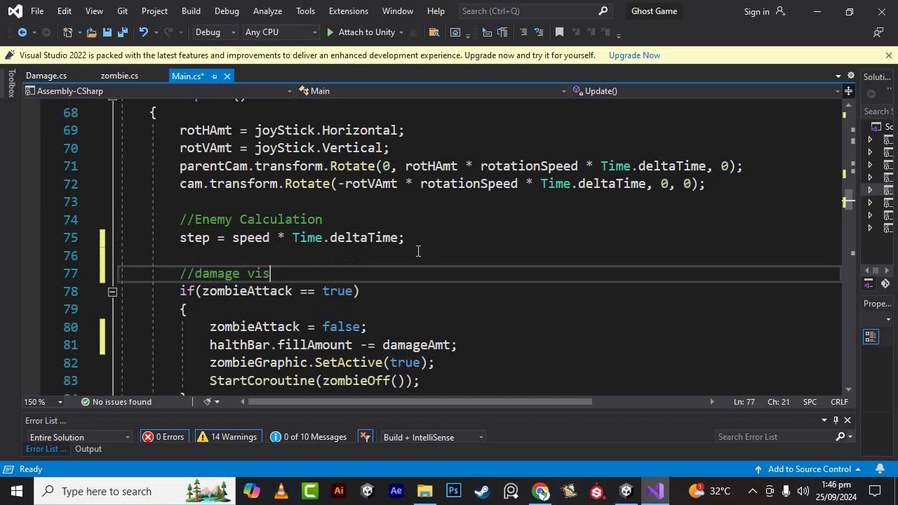
{"action": "type", "text": "ual"}
{"action": "type", "text": "s"}
Save Main.cs with Ctrl+S.
{"action": "scroll", "coordinate": [416, 250], "scroll_direction": "down", "scroll_amount": 1}
{"action": "left_click", "coordinate": [385, 308]}
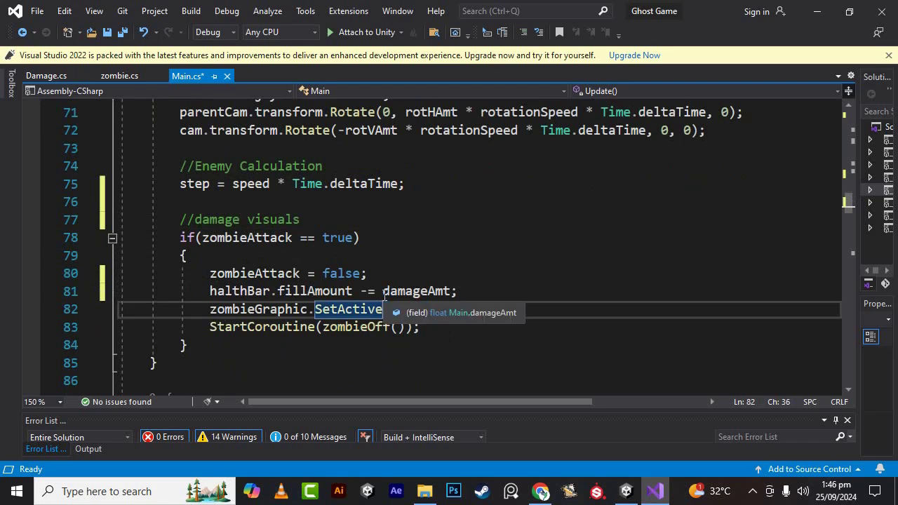
{"action": "key", "text": "ctrl+s"}
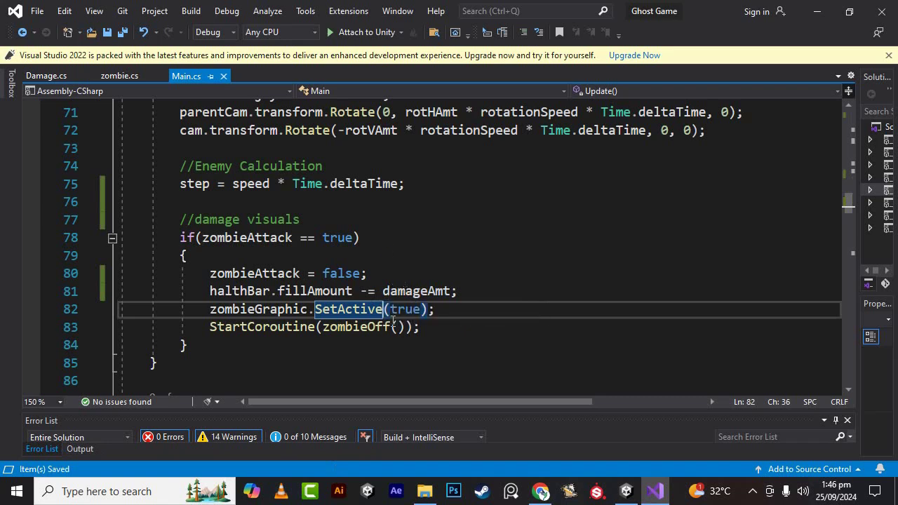
{"action": "left_click", "coordinate": [394, 325]}
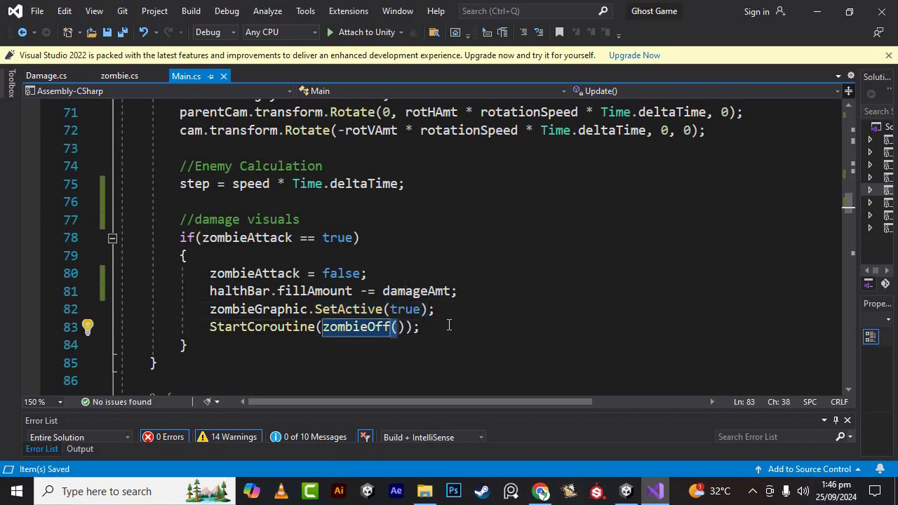
Scroll back to the TimeDelay coroutine and place the cursor after CheckForEnemies(); on line 131.
{"action": "scroll", "coordinate": [449, 325], "scroll_direction": "down", "scroll_amount": 6}
{"action": "scroll", "coordinate": [448, 322], "scroll_direction": "down", "scroll_amount": 4}
{"action": "scroll", "coordinate": [449, 321], "scroll_direction": "down", "scroll_amount": 5}
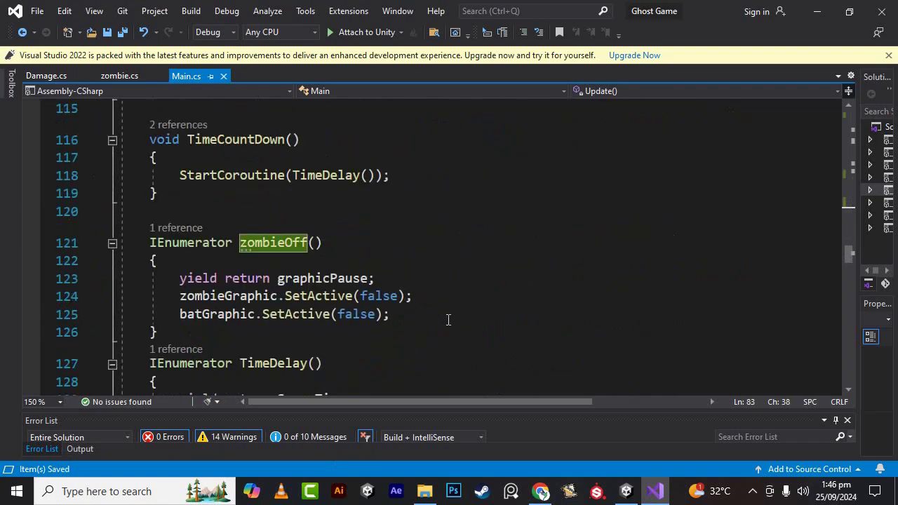
{"action": "scroll", "coordinate": [448, 320], "scroll_direction": "down", "scroll_amount": 2}
{"action": "scroll", "coordinate": [448, 319], "scroll_direction": "up", "scroll_amount": 2}
{"action": "scroll", "coordinate": [449, 316], "scroll_direction": "down", "scroll_amount": 9}
{"action": "scroll", "coordinate": [448, 315], "scroll_direction": "down", "scroll_amount": 7}
{"action": "scroll", "coordinate": [447, 314], "scroll_direction": "down", "scroll_amount": 5}
{"action": "scroll", "coordinate": [447, 313], "scroll_direction": "down", "scroll_amount": 6}
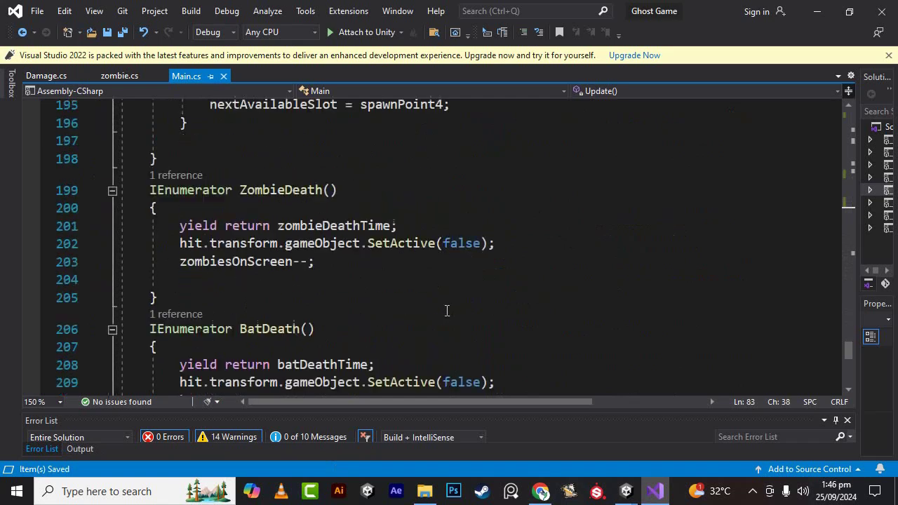
{"action": "scroll", "coordinate": [447, 311], "scroll_direction": "down", "scroll_amount": 5}
{"action": "scroll", "coordinate": [447, 311], "scroll_direction": "up", "scroll_amount": 4}
{"action": "scroll", "coordinate": [447, 311], "scroll_direction": "down", "scroll_amount": 2}
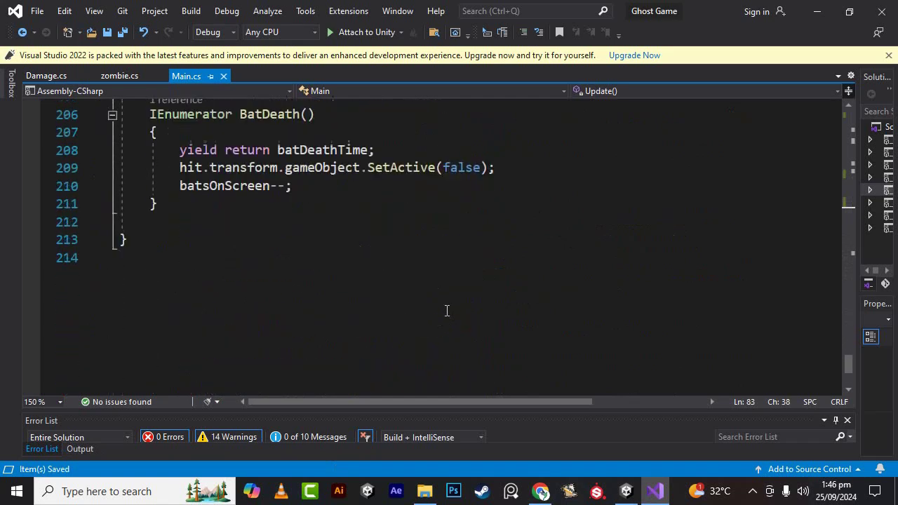
{"action": "scroll", "coordinate": [447, 311], "scroll_direction": "up", "scroll_amount": 2}
{"action": "scroll", "coordinate": [447, 310], "scroll_direction": "up", "scroll_amount": 2}
{"action": "scroll", "coordinate": [446, 307], "scroll_direction": "up", "scroll_amount": 1}
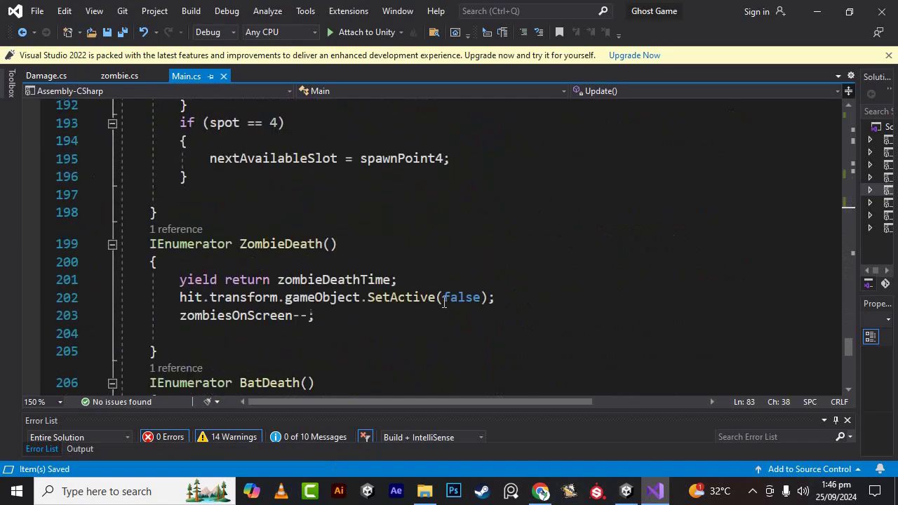
{"action": "scroll", "coordinate": [444, 302], "scroll_direction": "up", "scroll_amount": 3}
{"action": "scroll", "coordinate": [443, 301], "scroll_direction": "up", "scroll_amount": 4}
{"action": "scroll", "coordinate": [443, 302], "scroll_direction": "up", "scroll_amount": 4}
{"action": "scroll", "coordinate": [444, 301], "scroll_direction": "up", "scroll_amount": 4}
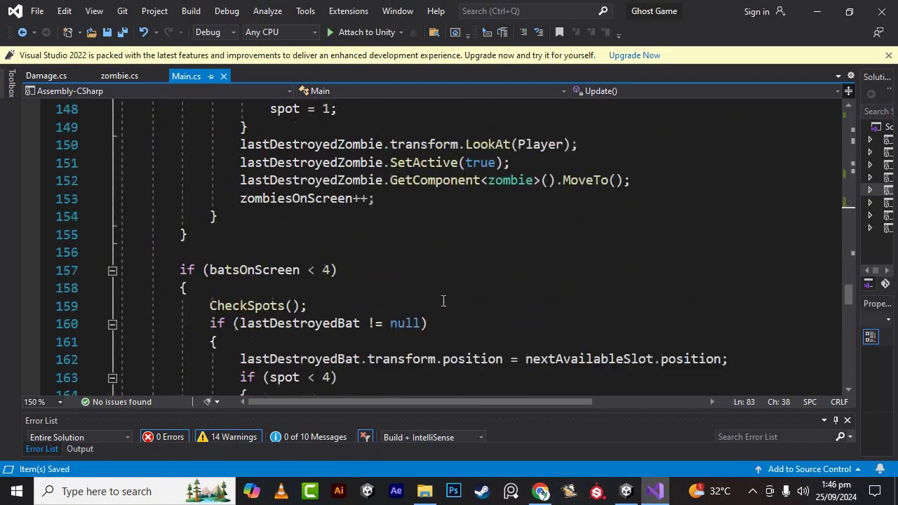
{"action": "scroll", "coordinate": [444, 301], "scroll_direction": "up", "scroll_amount": 1}
{"action": "scroll", "coordinate": [443, 301], "scroll_direction": "up", "scroll_amount": 6}
{"action": "scroll", "coordinate": [444, 301], "scroll_direction": "up", "scroll_amount": 1}
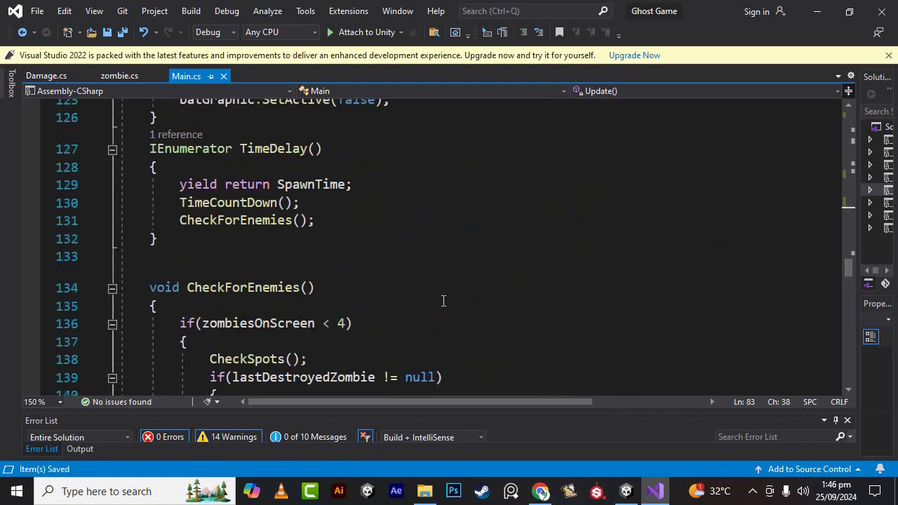
{"action": "scroll", "coordinate": [444, 301], "scroll_direction": "up", "scroll_amount": 1}
{"action": "left_click", "coordinate": [359, 278]}
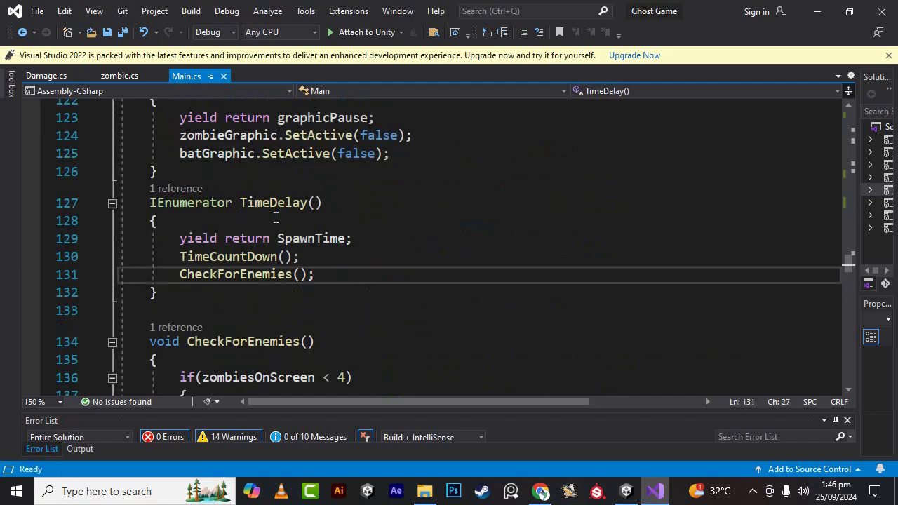
Add a CheckForGameOver(); call on the line after CheckForEnemies() and copy it.
{"action": "key", "text": "Return"}
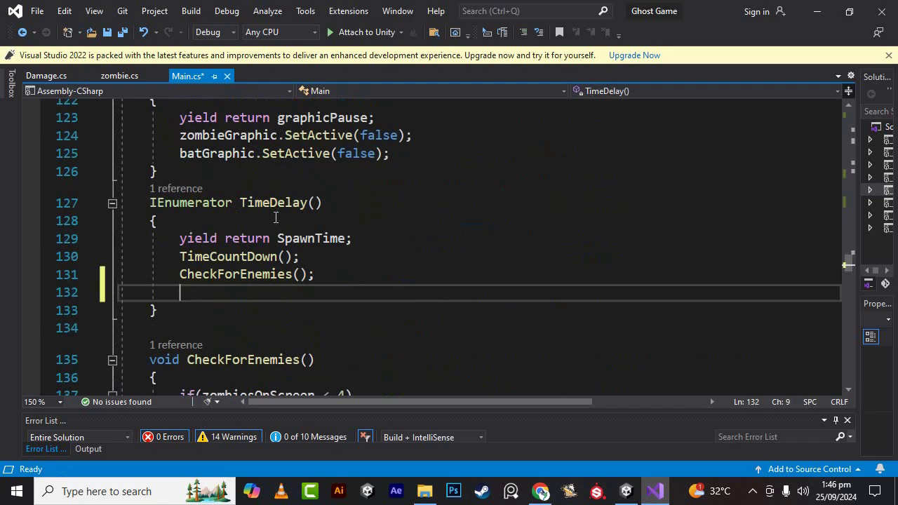
{"action": "type", "text": "Chek"}
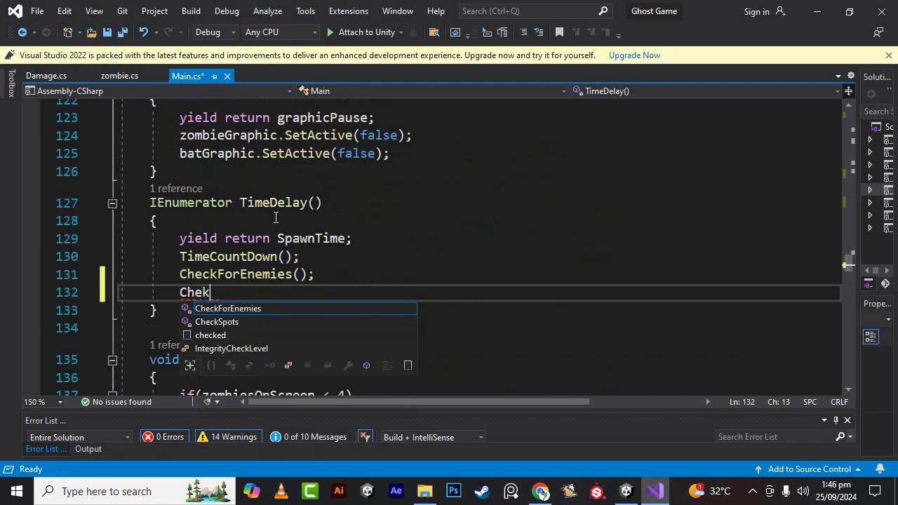
{"action": "key", "text": "BackSpace"}
{"action": "type", "text": "ckF"}
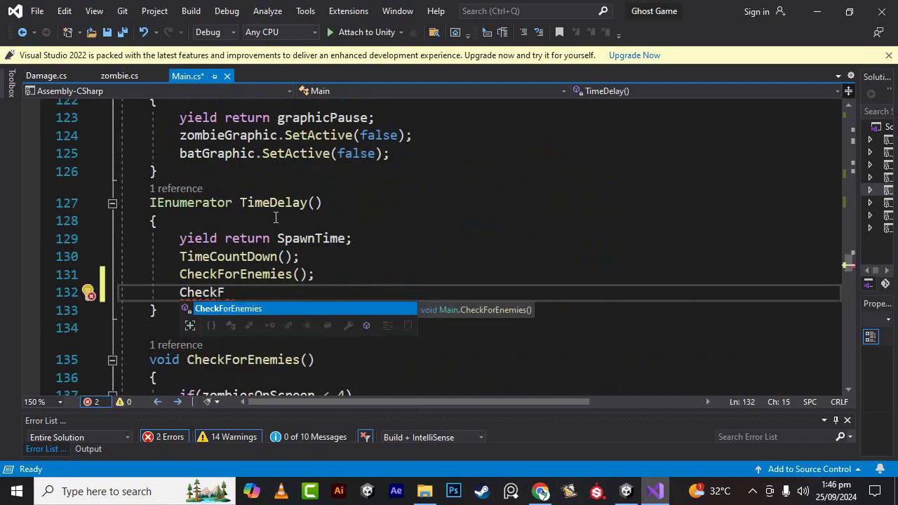
{"action": "type", "text": "orGame"}
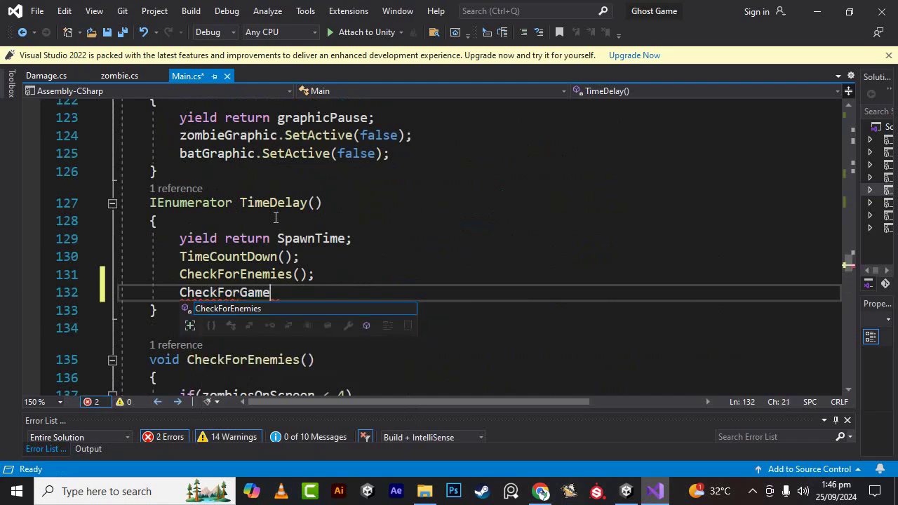
{"action": "type", "text": "Over"}
{"action": "type", "text": "()"}
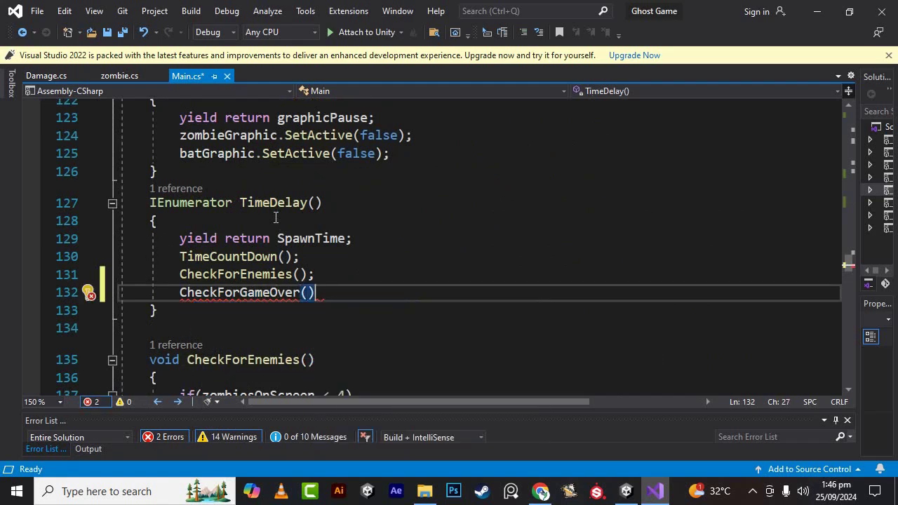
{"action": "type", "text": ";"}
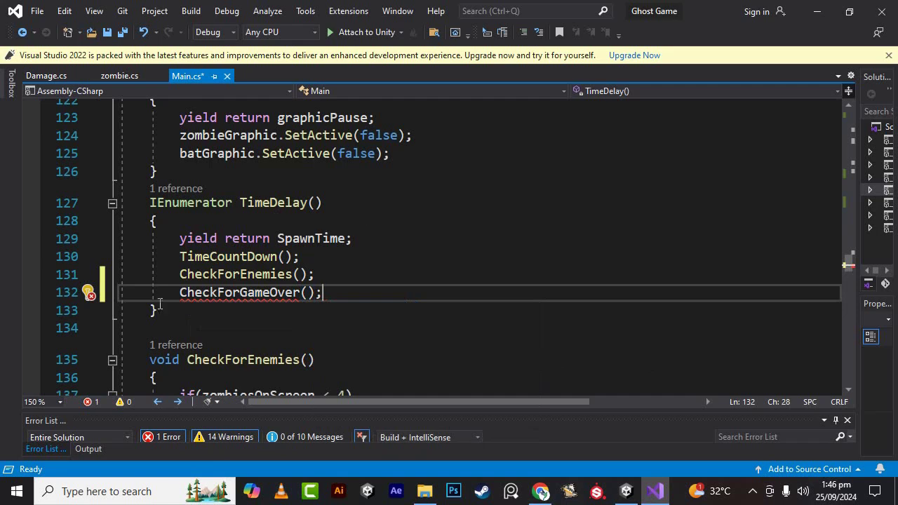
{"action": "left_click_drag", "start_coordinate": [179, 292], "coordinate": [364, 300]}
{"action": "right_click", "coordinate": [287, 284]}
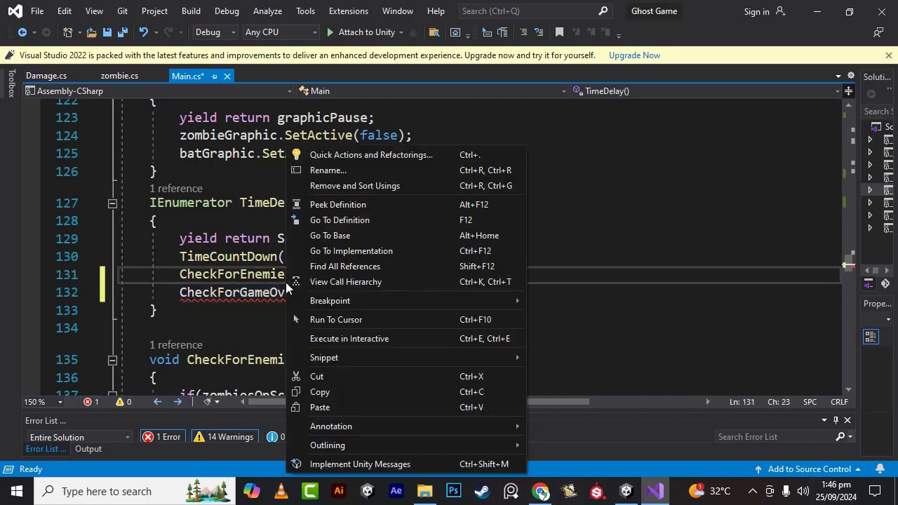
{"action": "left_click", "coordinate": [180, 293]}
{"action": "left_click_drag", "start_coordinate": [180, 293], "coordinate": [361, 293]}
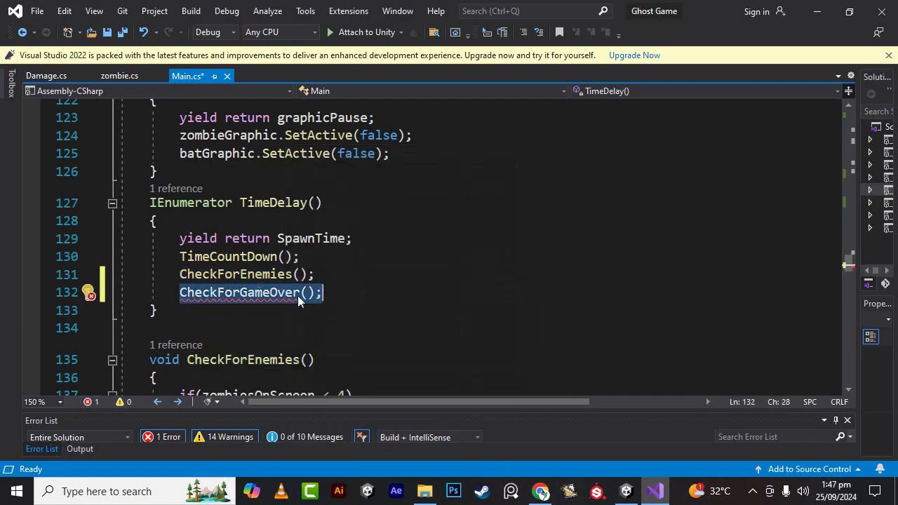
{"action": "right_click", "coordinate": [292, 314]}
{"action": "left_click", "coordinate": [328, 393]}
Below TimeDelay, create an empty void CheckForGameOver() method with braces.
{"action": "scroll", "coordinate": [347, 304], "scroll_direction": "down", "scroll_amount": 1}
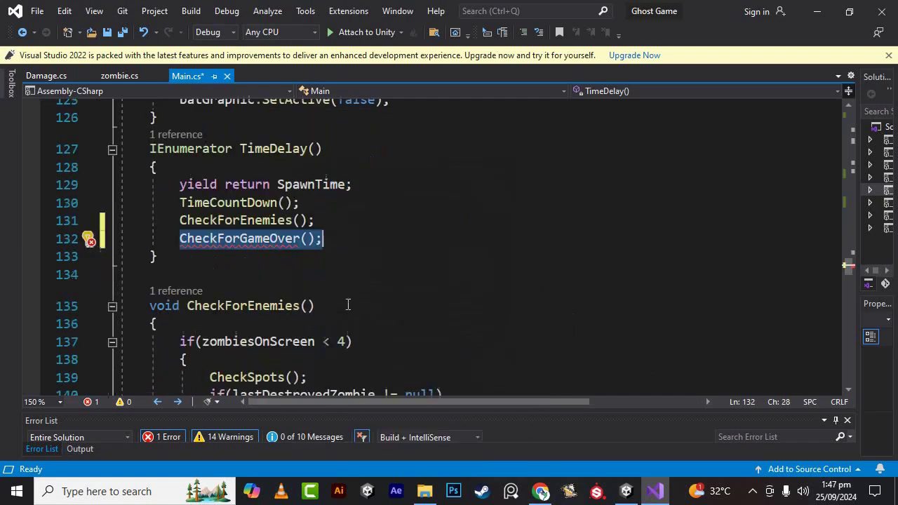
{"action": "scroll", "coordinate": [348, 304], "scroll_direction": "down", "scroll_amount": 4}
{"action": "scroll", "coordinate": [350, 303], "scroll_direction": "up", "scroll_amount": 6}
{"action": "scroll", "coordinate": [351, 303], "scroll_direction": "down", "scroll_amount": 3}
{"action": "scroll", "coordinate": [351, 301], "scroll_direction": "up", "scroll_amount": 1}
{"action": "scroll", "coordinate": [351, 302], "scroll_direction": "up", "scroll_amount": 1}
{"action": "scroll", "coordinate": [350, 301], "scroll_direction": "up", "scroll_amount": 10}
{"action": "scroll", "coordinate": [348, 300], "scroll_direction": "up", "scroll_amount": 2}
{"action": "scroll", "coordinate": [346, 299], "scroll_direction": "down", "scroll_amount": 12}
{"action": "left_click", "coordinate": [289, 280]}
{"action": "key", "text": "Return"}
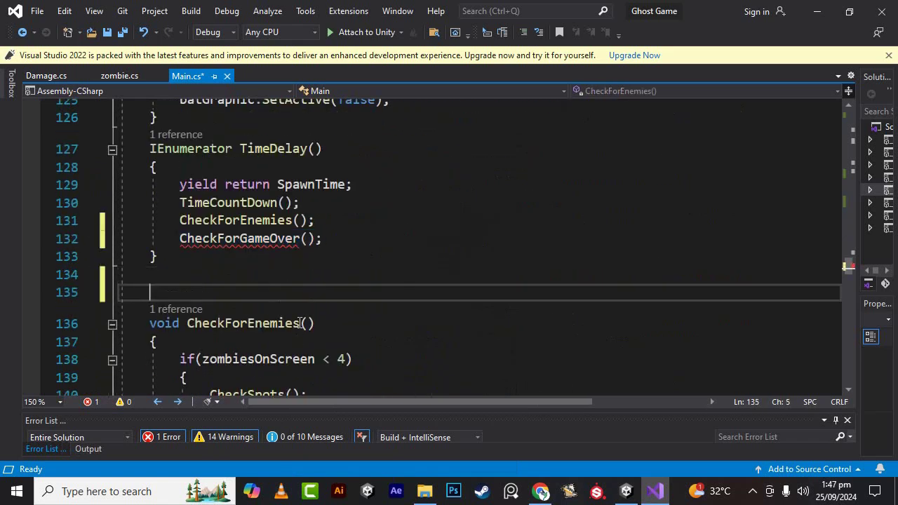
{"action": "key", "text": "Return"}
{"action": "type", "text": "void"}
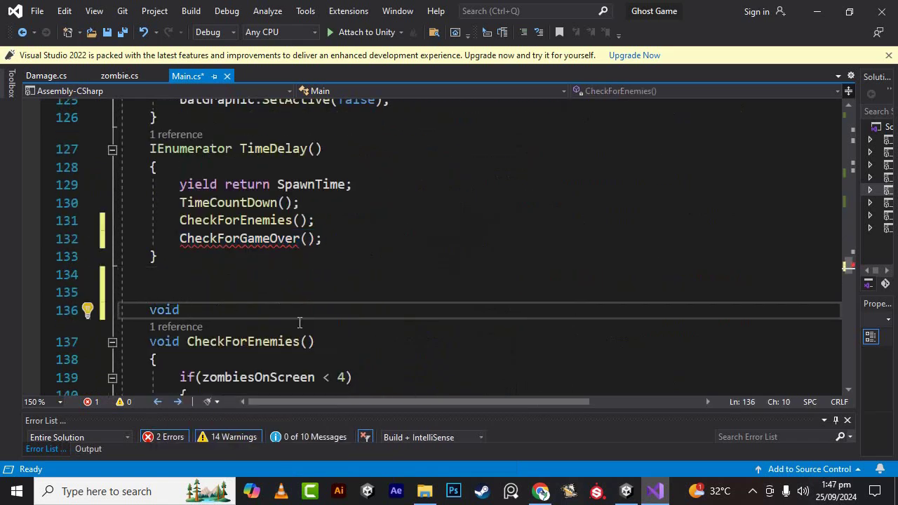
{"action": "key", "text": "ctrl+v"}
{"action": "key", "text": "BackSpace"}
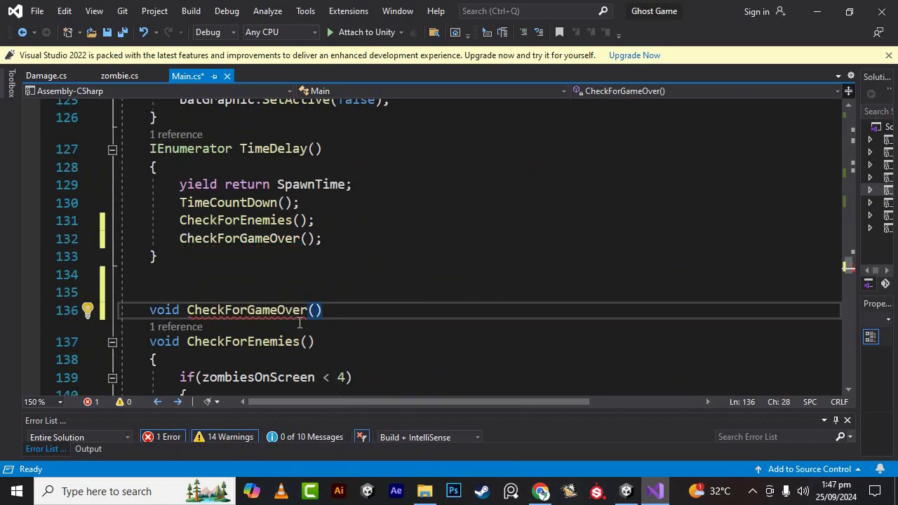
{"action": "type", "text": "{"}
{"action": "key", "text": "Return"}
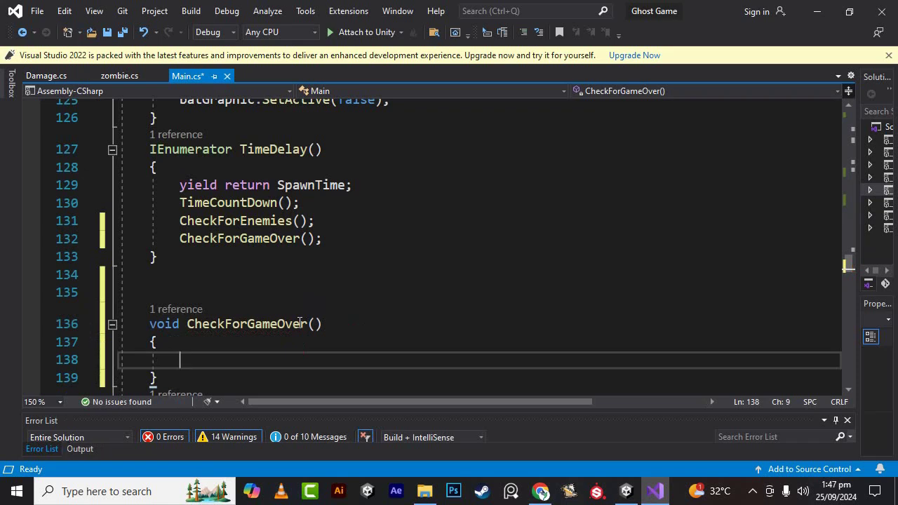
Inside CheckForGameOver, add an if (halthBar.fillAmount <= 0) block.
{"action": "type", "text": "if"}
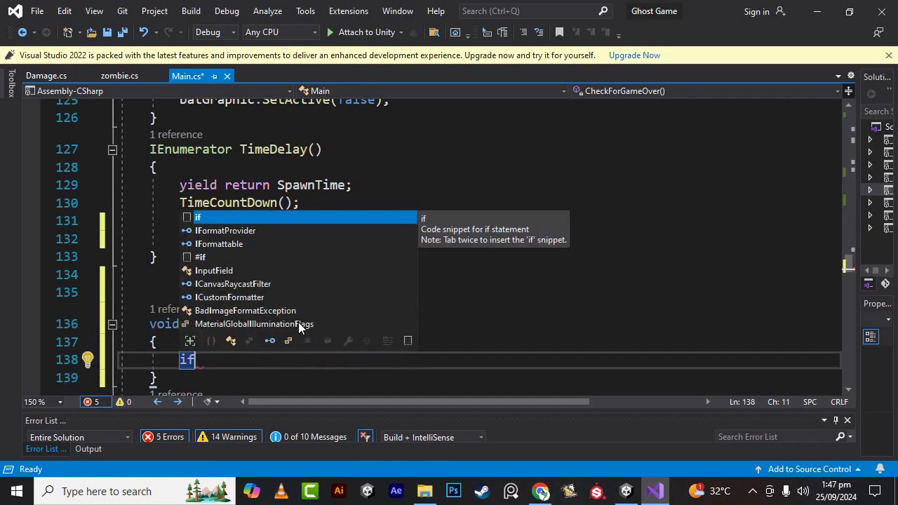
{"action": "type", "text": "("}
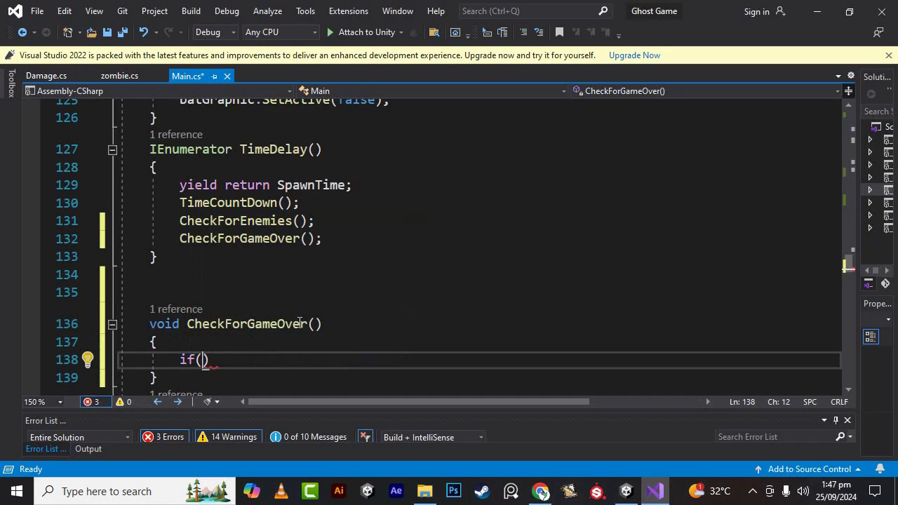
{"action": "type", "text": "h"}
{"action": "key", "text": "Tab"}
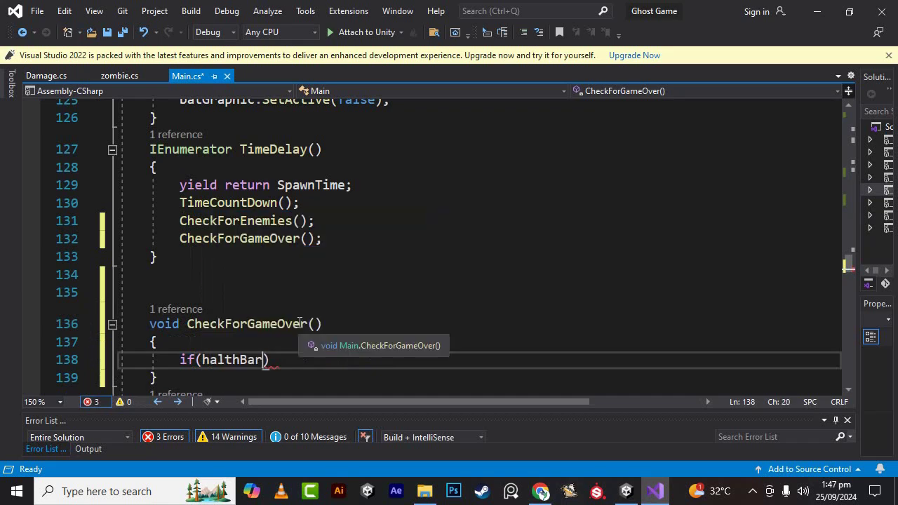
{"action": "type", "text": ".f"}
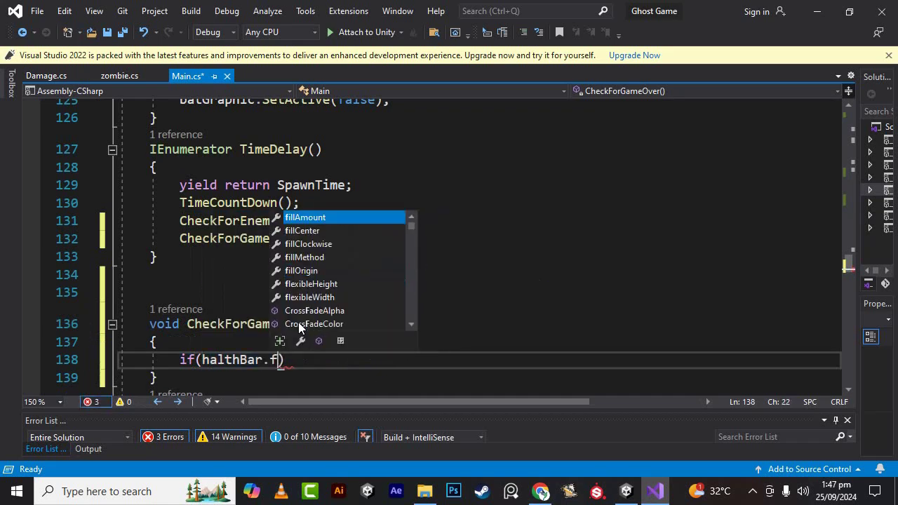
{"action": "key", "text": "Tab"}
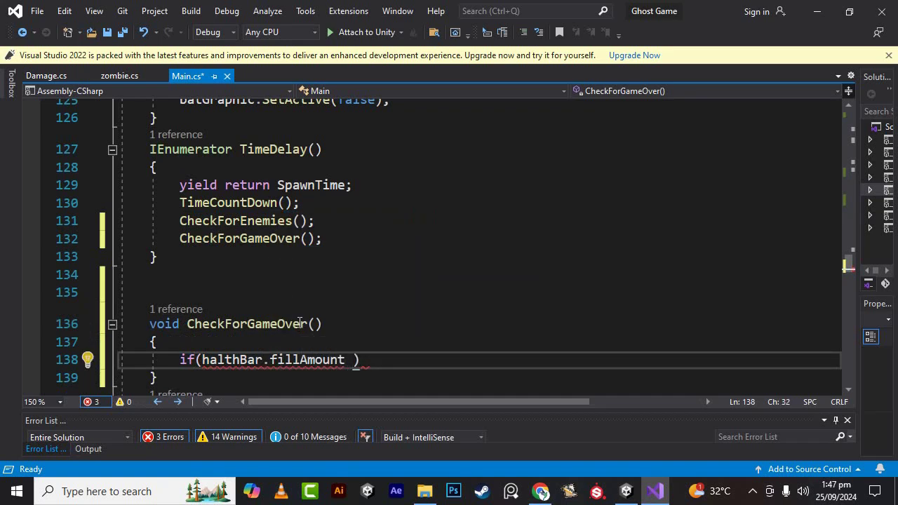
{"action": "type", "text": "<="}
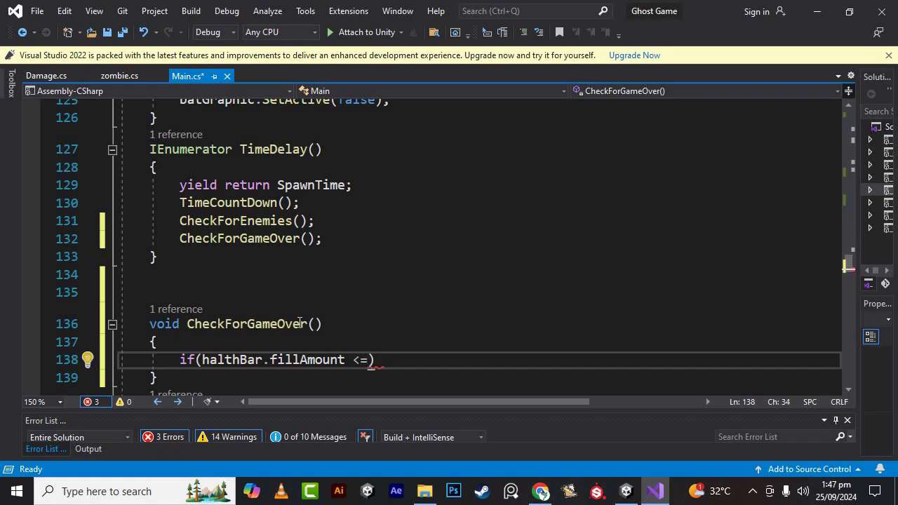
{"action": "type", "text": " 0"}
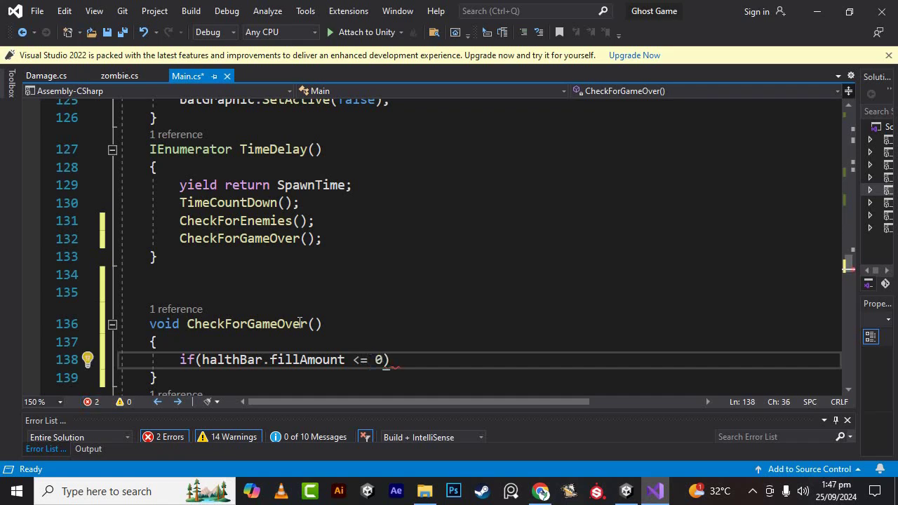
{"action": "type", "text": ")"}
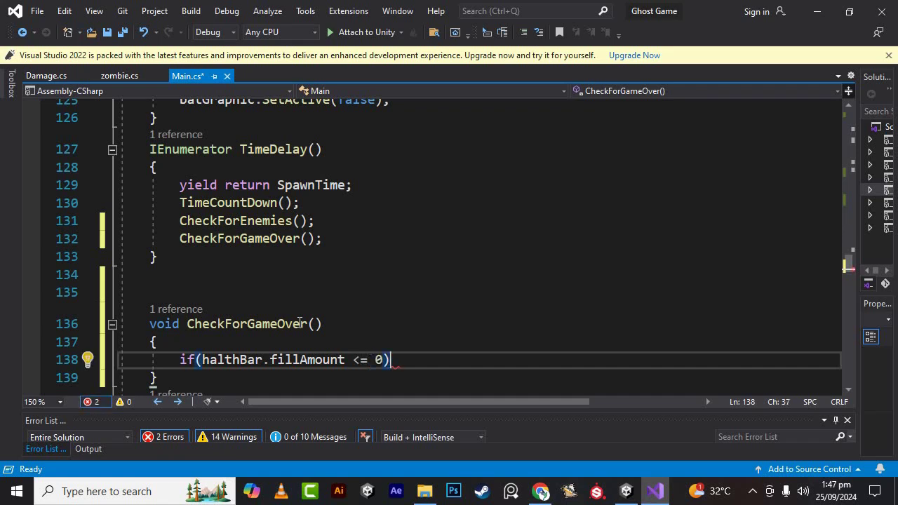
{"action": "type", "text": " {"}
{"action": "key", "text": "Return"}
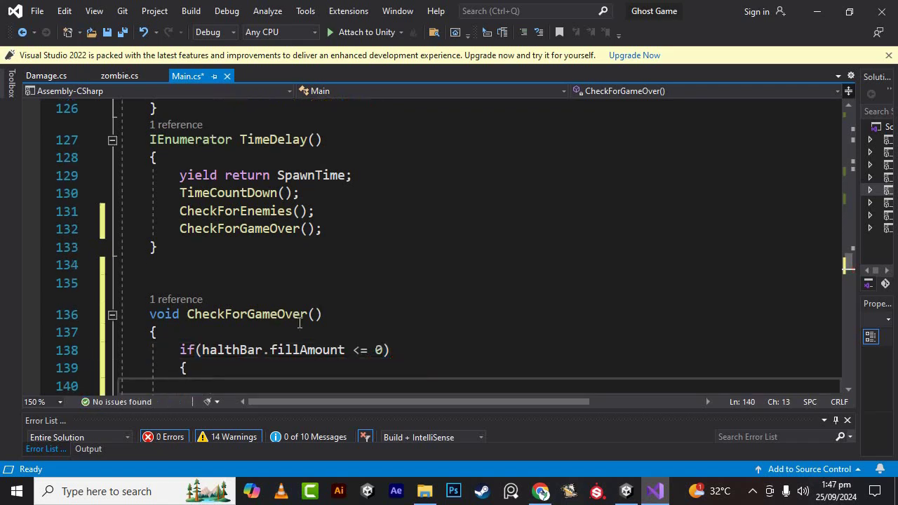
Write Debug.Log("GameOver"); inside the if block and save Main.cs.
{"action": "scroll", "coordinate": [318, 303], "scroll_direction": "down", "scroll_amount": 3}
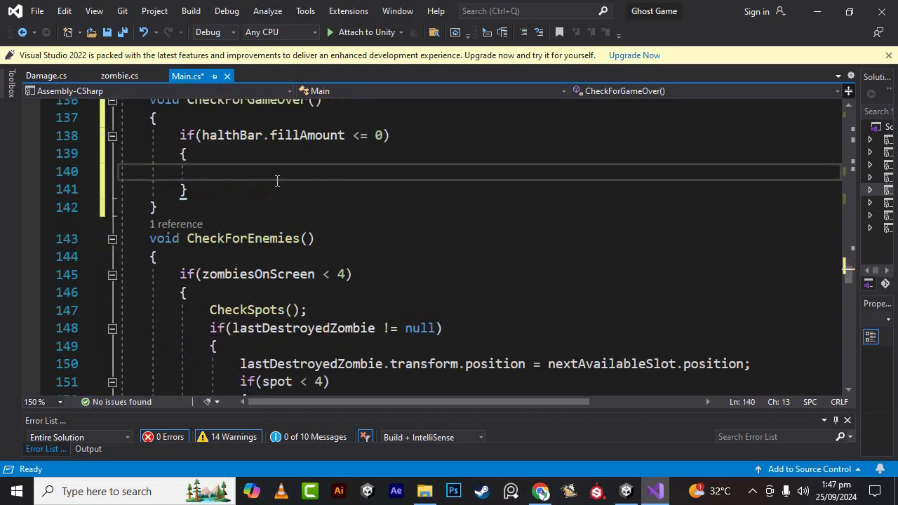
{"action": "type", "text": "de"}
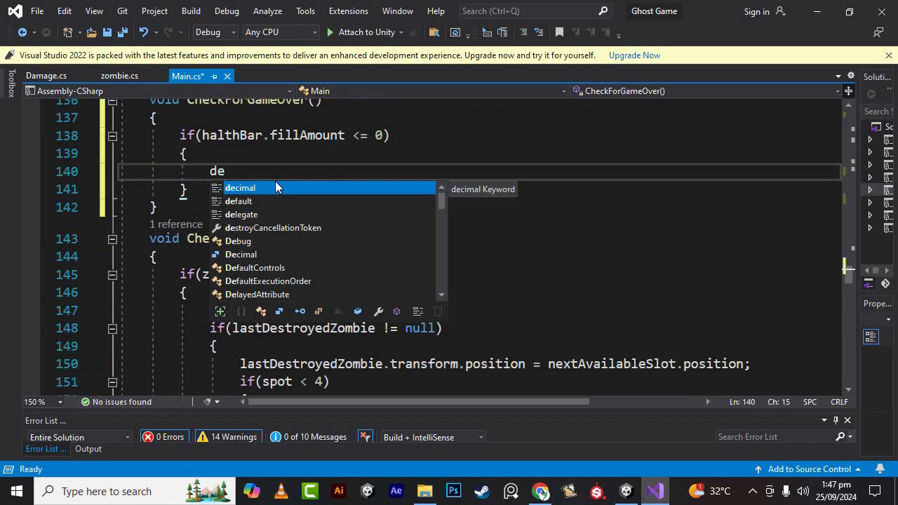
{"action": "type", "text": "b"}
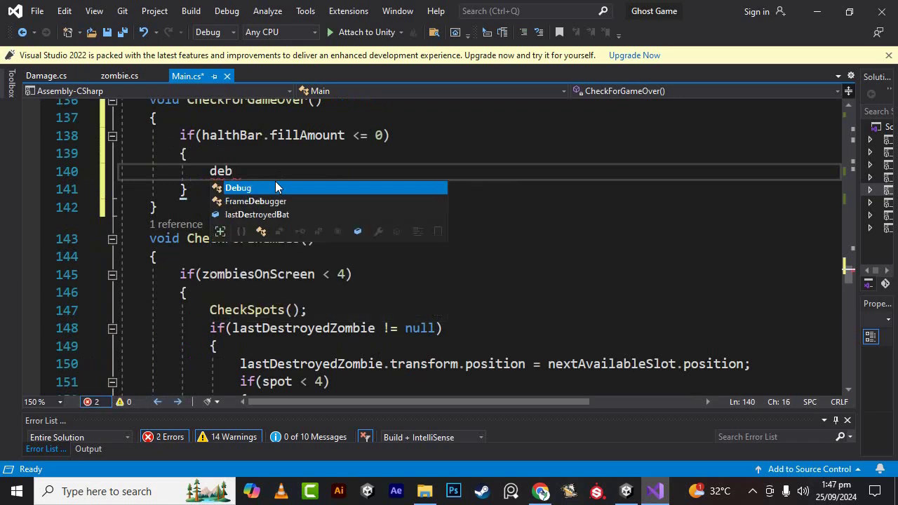
{"action": "key", "text": "Tab"}
{"action": "type", "text": "("}
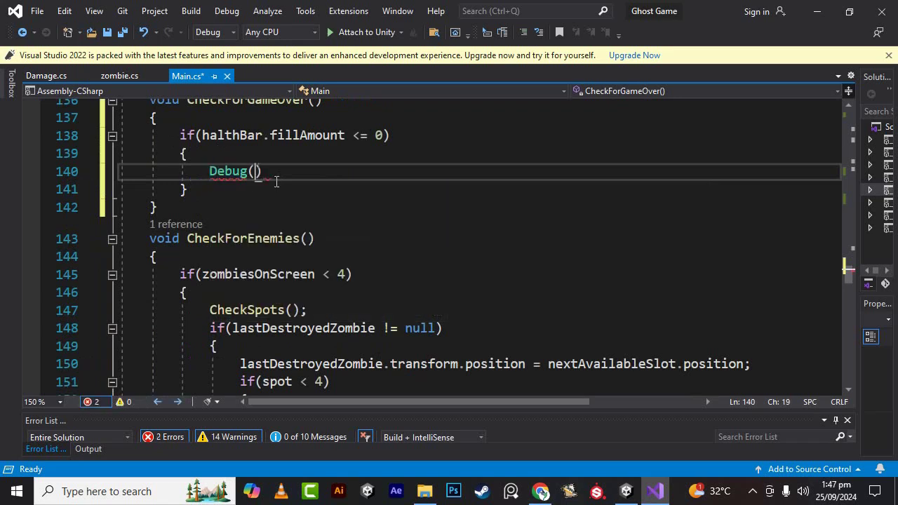
{"action": "type", "text": "\""}
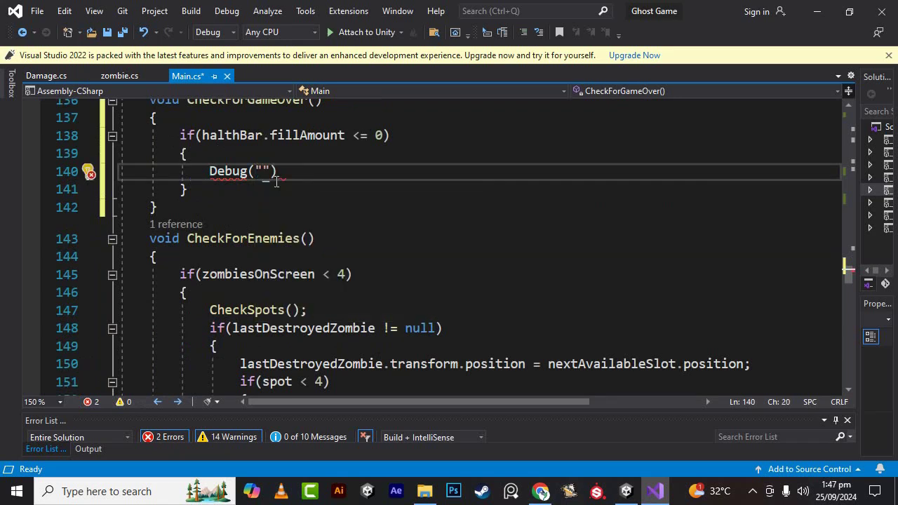
{"action": "type", "text": "Game"}
{"action": "type", "text": "Over\""}
{"action": "type", "text": ");"}
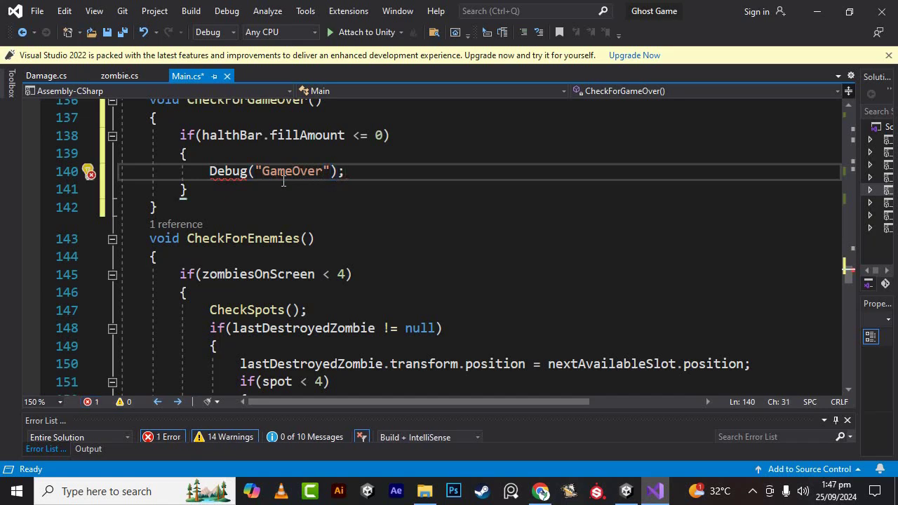
{"action": "mouse_move", "coordinate": [250, 169]}
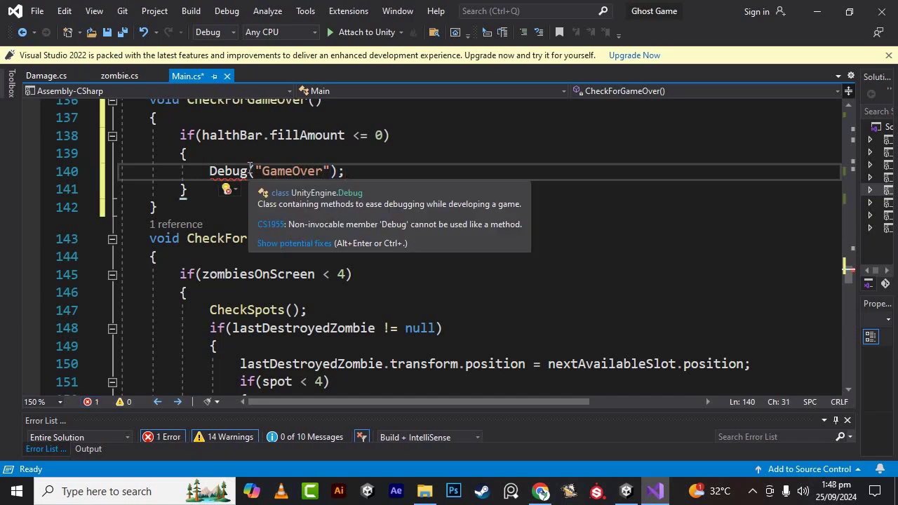
{"action": "left_click", "coordinate": [248, 170]}
{"action": "type", "text": "."}
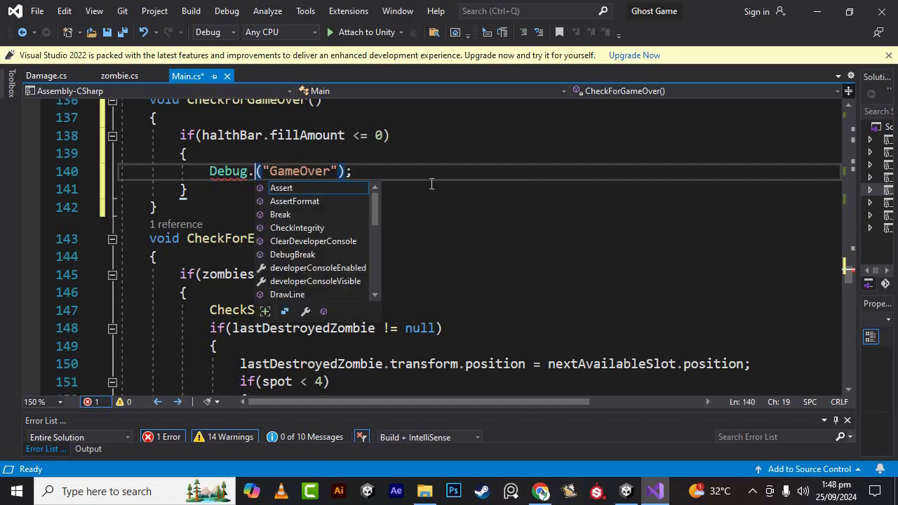
{"action": "type", "text": "L"}
{"action": "key", "text": "Tab"}
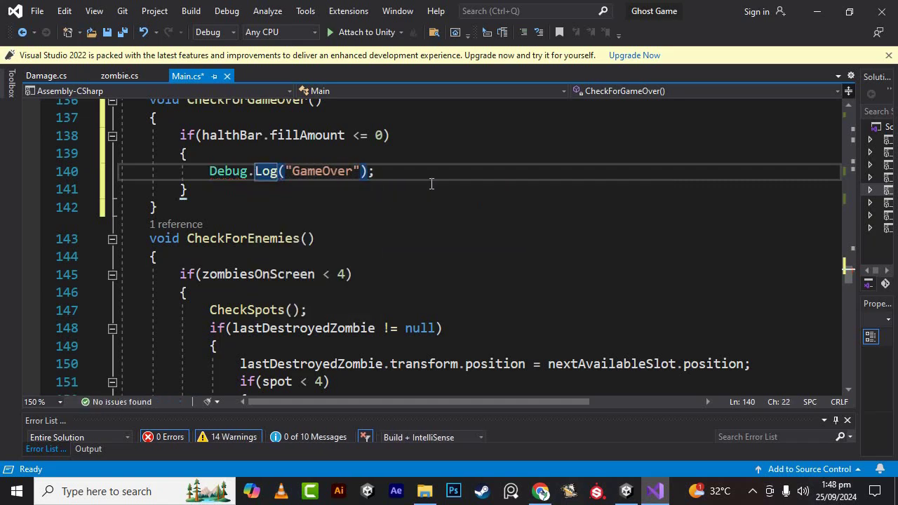
{"action": "key", "text": "ctrl+s"}
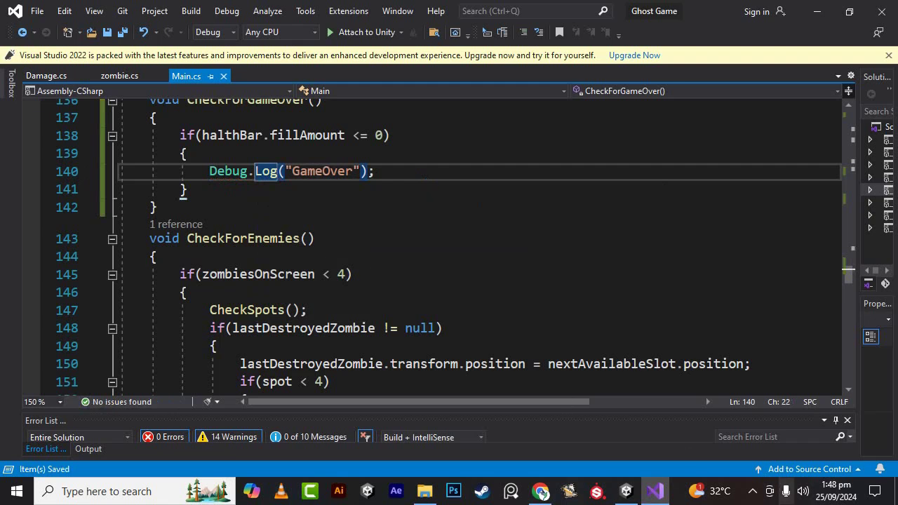
In Unity, select the Main object and drag HealthBar into its Halth Bar field.
{"action": "left_click", "coordinate": [753, 491]}
{"action": "left_click", "coordinate": [366, 284]}
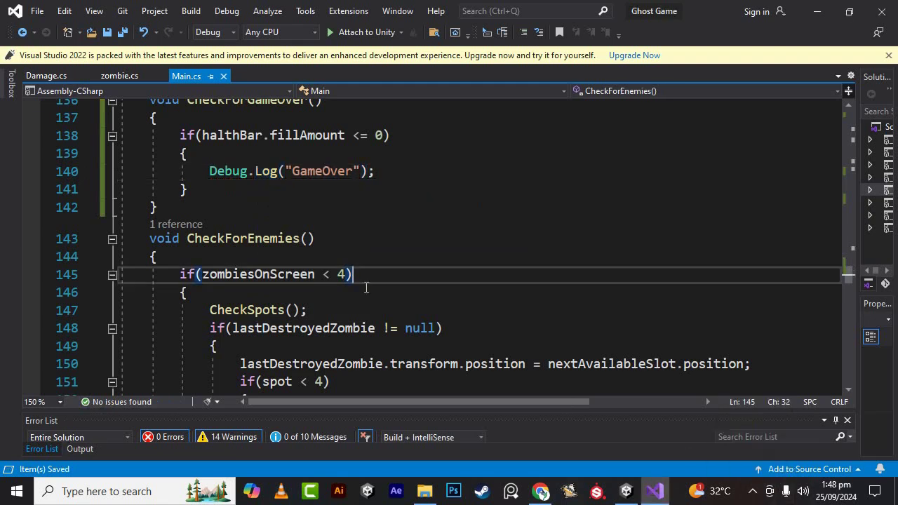
{"action": "left_click", "coordinate": [626, 491]}
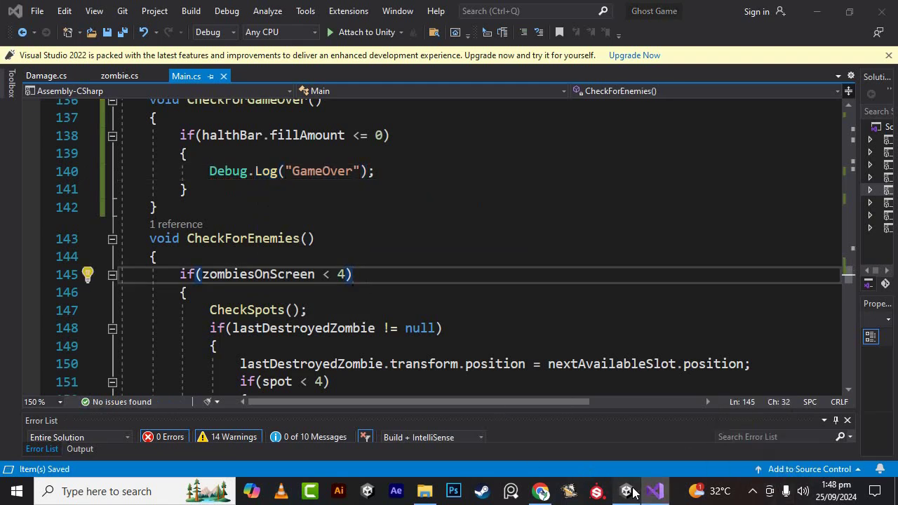
{"action": "left_click", "coordinate": [753, 491]}
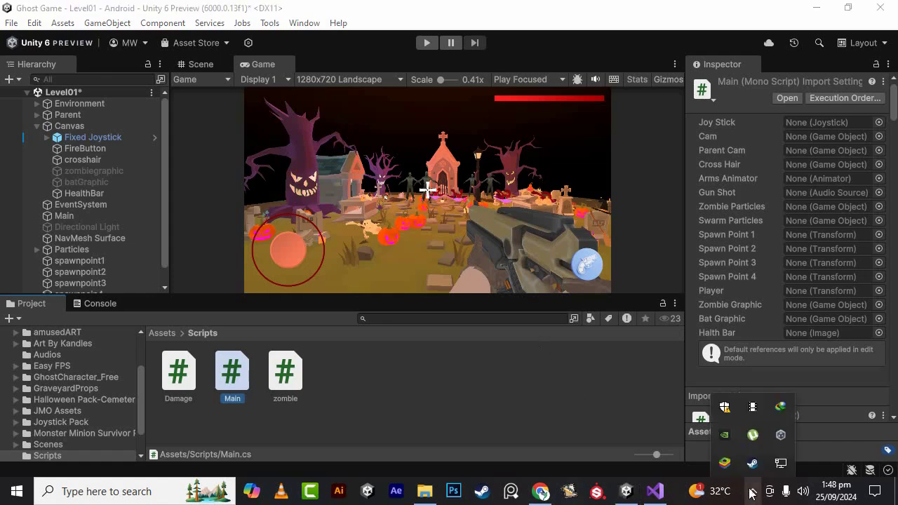
{"action": "left_click", "coordinate": [805, 335]}
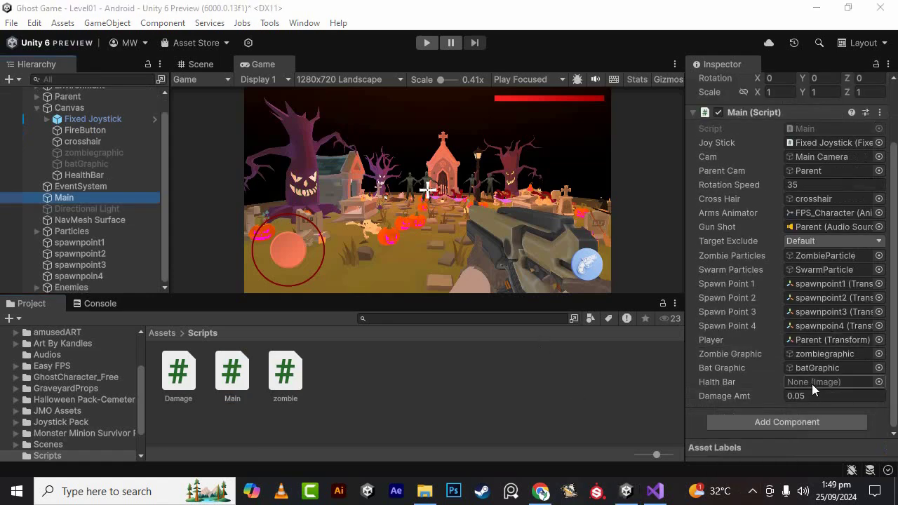
{"action": "left_click_drag", "start_coordinate": [91, 176], "coordinate": [824, 381]}
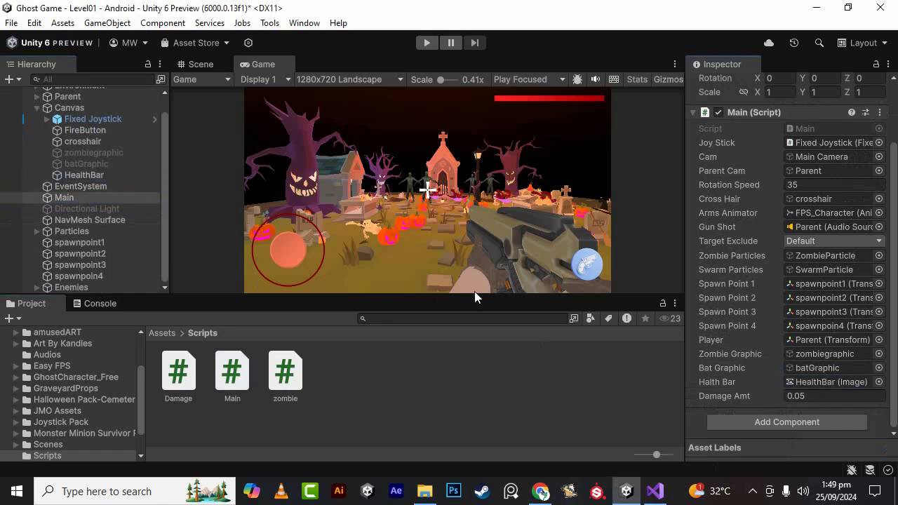
Play-test the level, turning the view while zombies drain the health bar, then stop and return to Main.cs.
{"action": "left_click", "coordinate": [430, 41]}
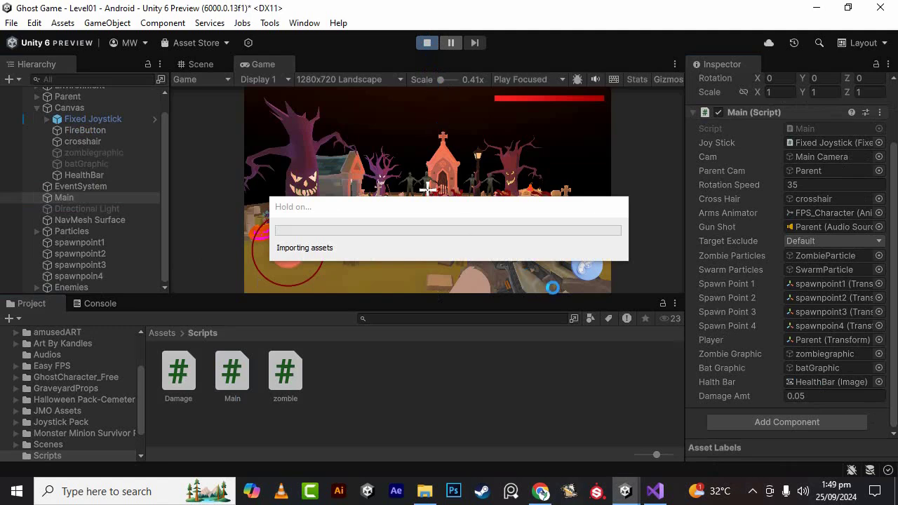
{"action": "left_click", "coordinate": [753, 492]}
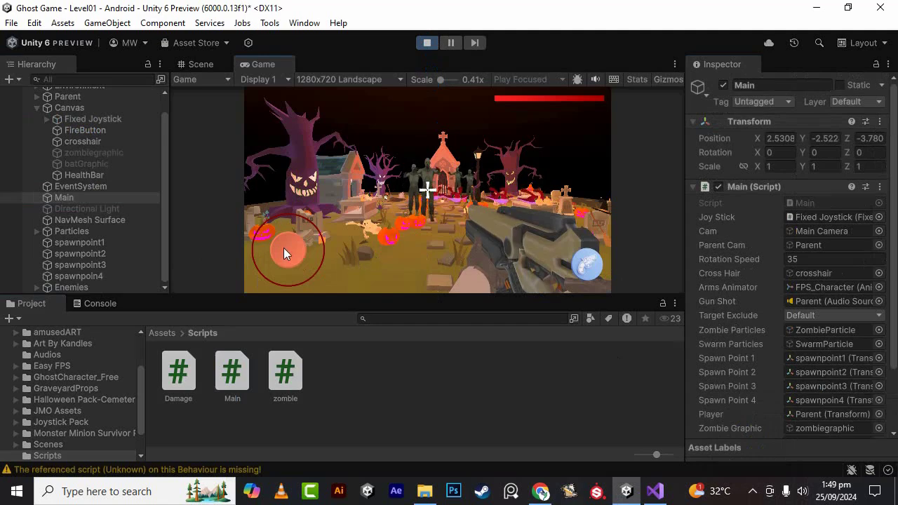
{"action": "left_click_drag", "start_coordinate": [284, 248], "coordinate": [289, 245]}
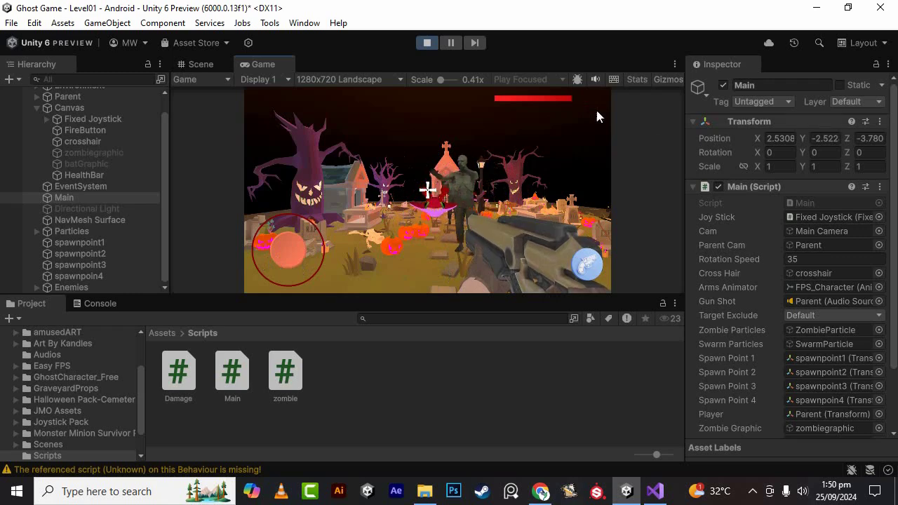
{"action": "left_click", "coordinate": [426, 44]}
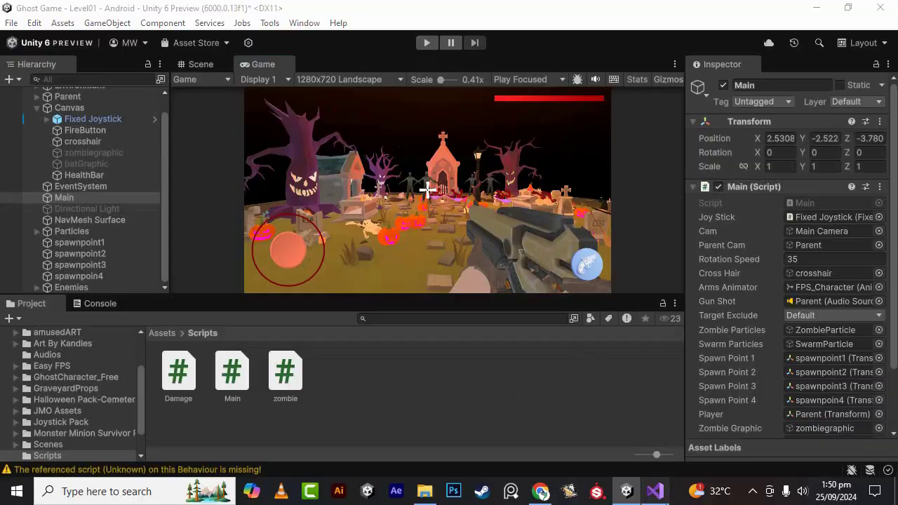
{"action": "left_click", "coordinate": [655, 491]}
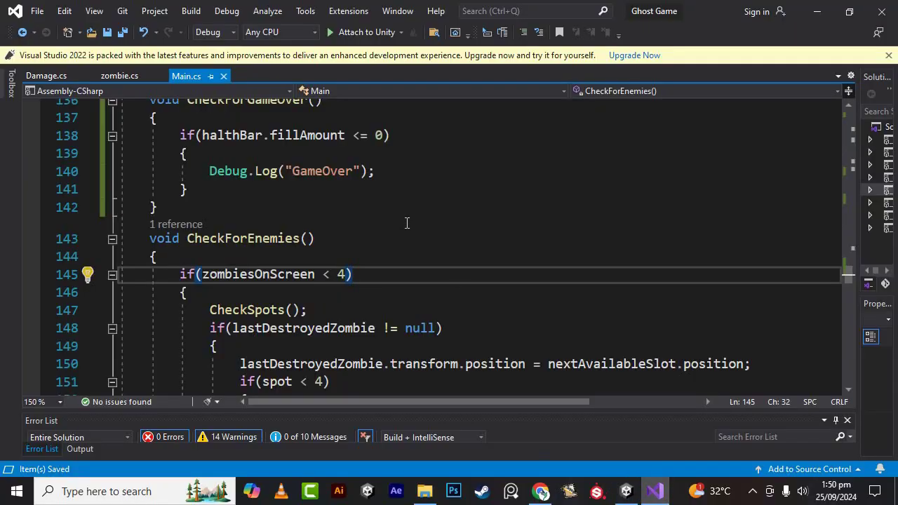
{"action": "scroll", "coordinate": [429, 251], "scroll_direction": "down", "scroll_amount": 2}
{"action": "scroll", "coordinate": [459, 269], "scroll_direction": "up", "scroll_amount": 3}
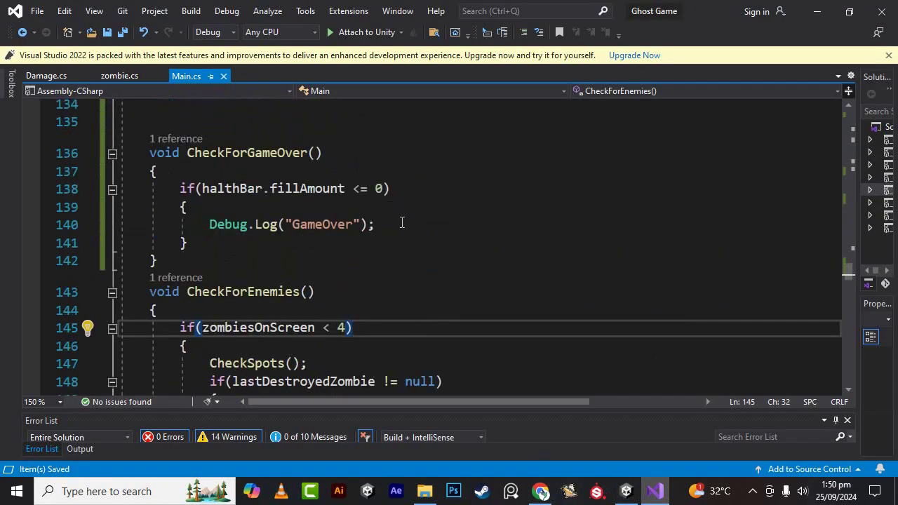
{"action": "scroll", "coordinate": [552, 311], "scroll_direction": "down", "scroll_amount": 4}
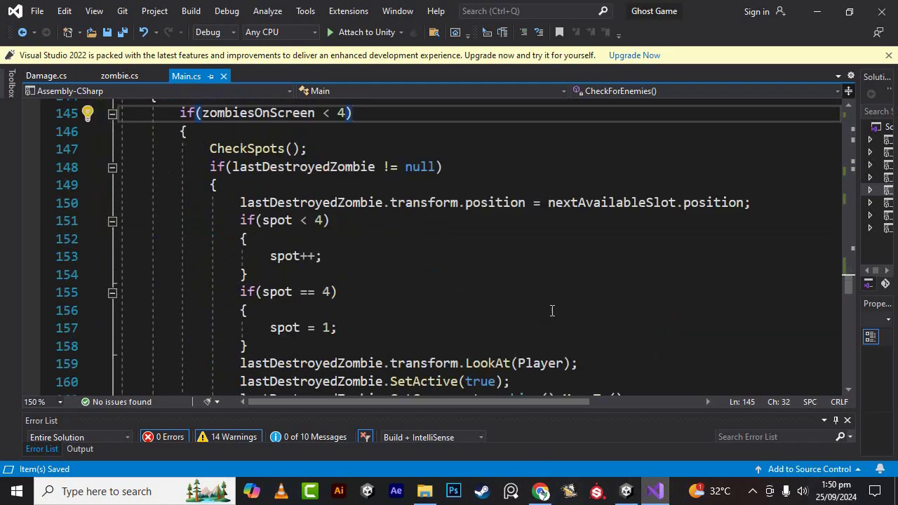
{"action": "left_click", "coordinate": [753, 491]}
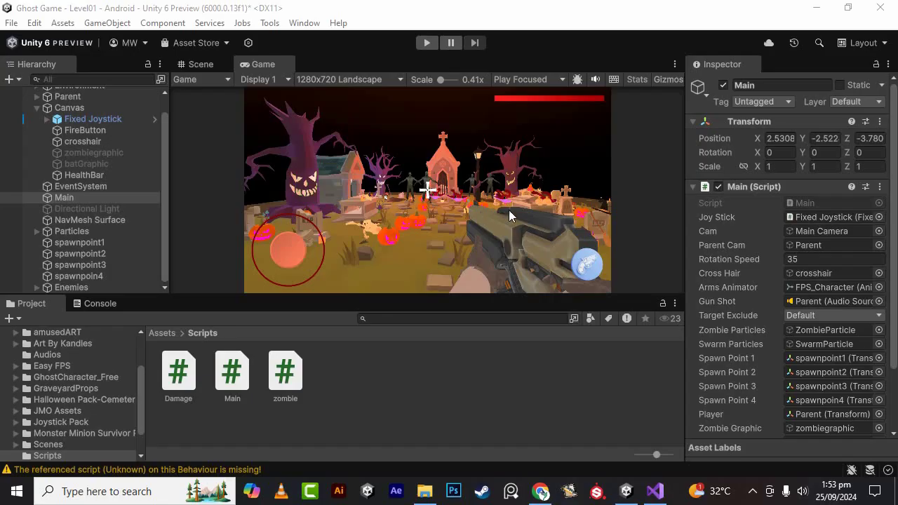
{"action": "left_click", "coordinate": [655, 491]}
{"action": "scroll", "coordinate": [318, 255], "scroll_direction": "up", "scroll_amount": 2}
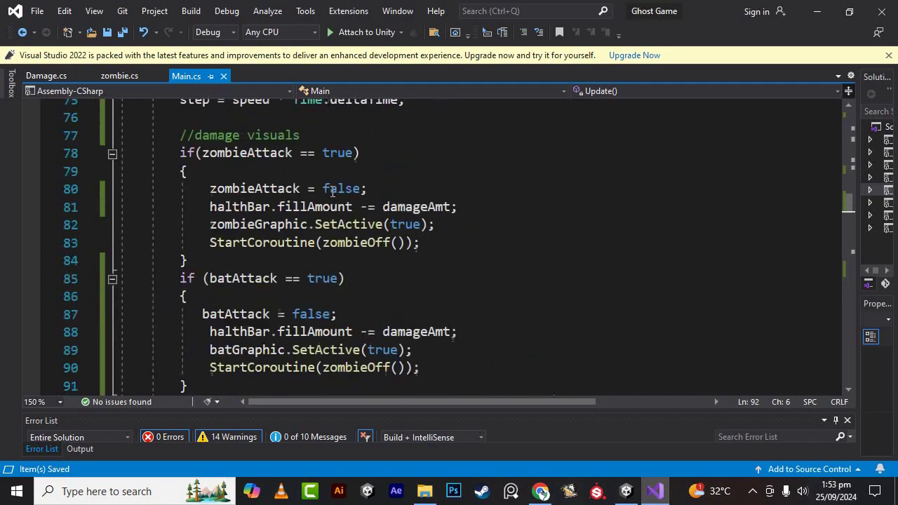
{"action": "double_click", "coordinate": [190, 227]}
{"action": "scroll", "coordinate": [289, 175], "scroll_direction": "up", "scroll_amount": 1}
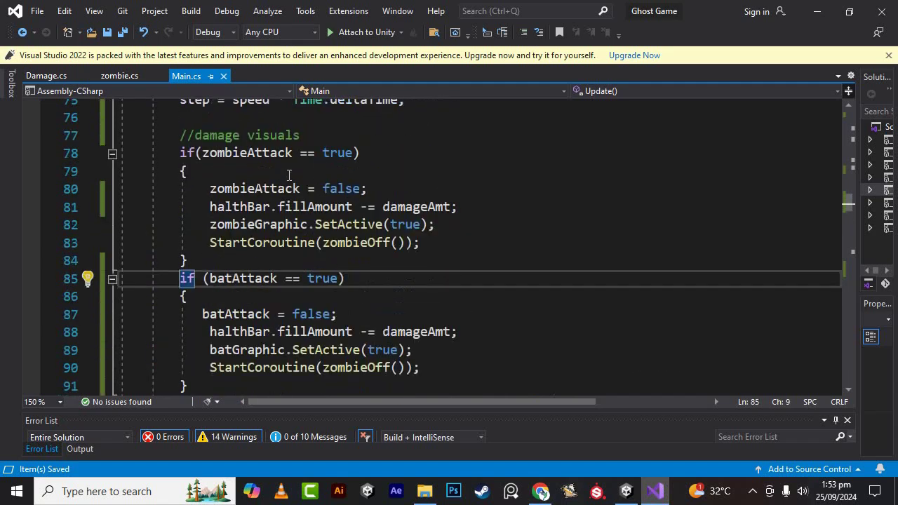
{"action": "left_click_drag", "start_coordinate": [175, 153], "coordinate": [425, 251]}
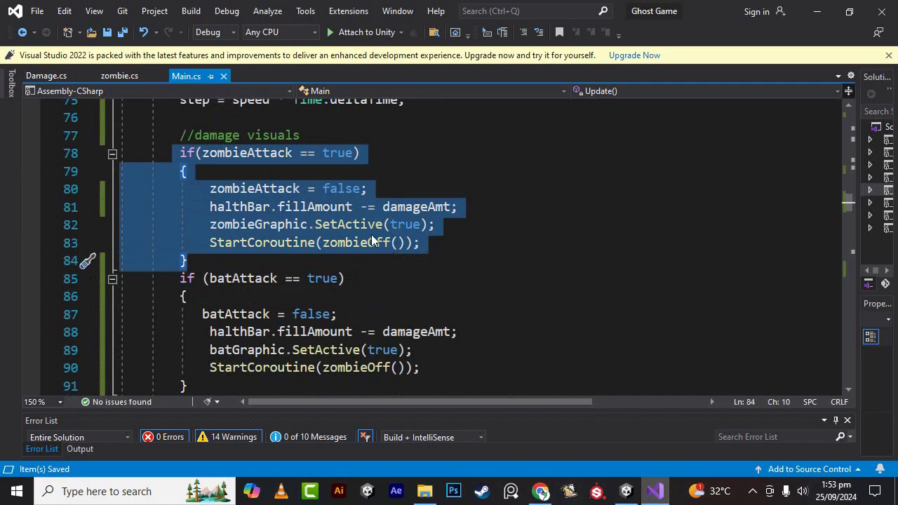
{"action": "scroll", "coordinate": [295, 251], "scroll_direction": "down", "scroll_amount": 1}
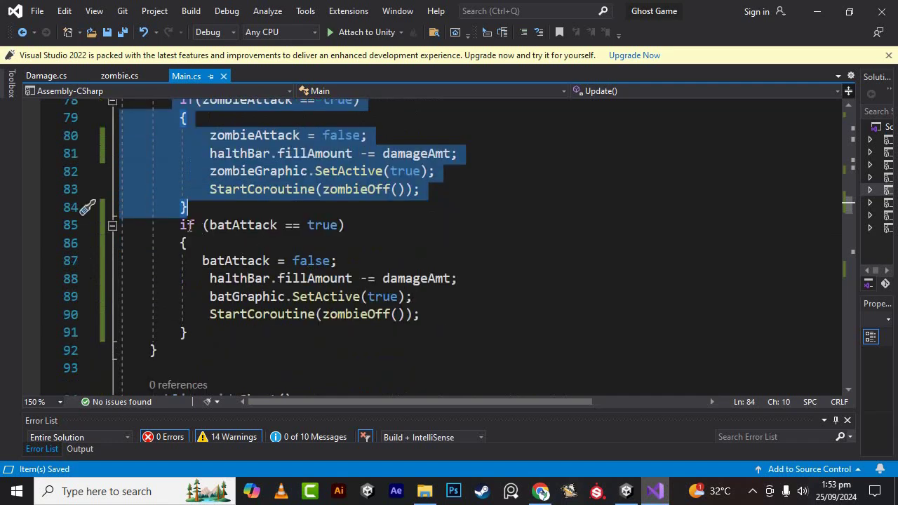
{"action": "left_click_drag", "start_coordinate": [180, 225], "coordinate": [302, 315]}
{"action": "left_click", "coordinate": [250, 225]}
{"action": "scroll", "coordinate": [339, 289], "scroll_direction": "up", "scroll_amount": 5}
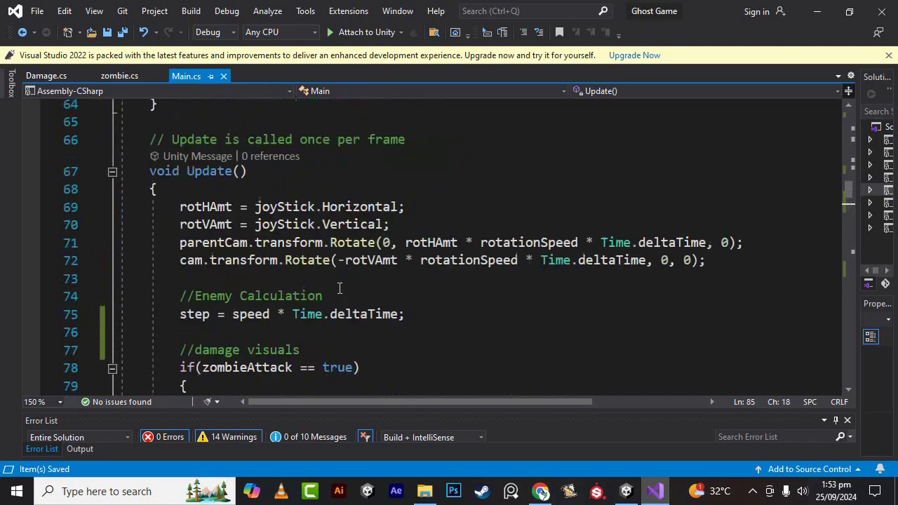
{"action": "scroll", "coordinate": [339, 289], "scroll_direction": "up", "scroll_amount": 6}
{"action": "scroll", "coordinate": [330, 288], "scroll_direction": "up", "scroll_amount": 3}
{"action": "scroll", "coordinate": [312, 317], "scroll_direction": "down", "scroll_amount": 9}
{"action": "scroll", "coordinate": [312, 317], "scroll_direction": "down", "scroll_amount": 4}
{"action": "left_click", "coordinate": [188, 296]}
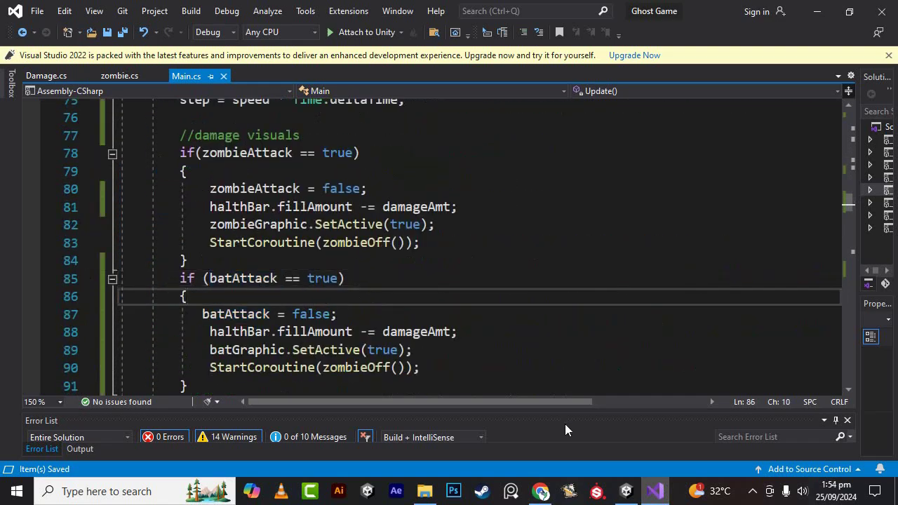
{"action": "left_click", "coordinate": [627, 491]}
Run Level01 again, watch the health bar drain under attack, stop play mode and deselect Main.
{"action": "left_click", "coordinate": [426, 42]}
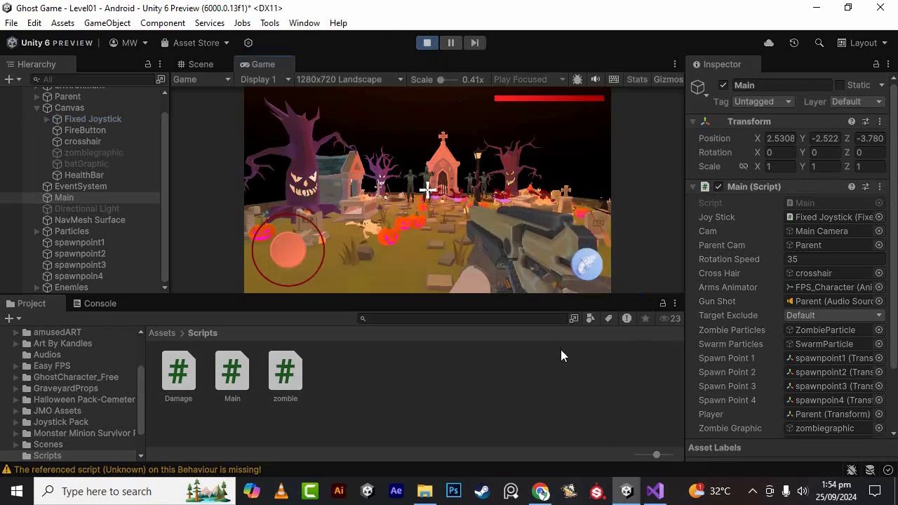
{"action": "left_click", "coordinate": [753, 491]}
{"action": "left_click", "coordinate": [753, 409]}
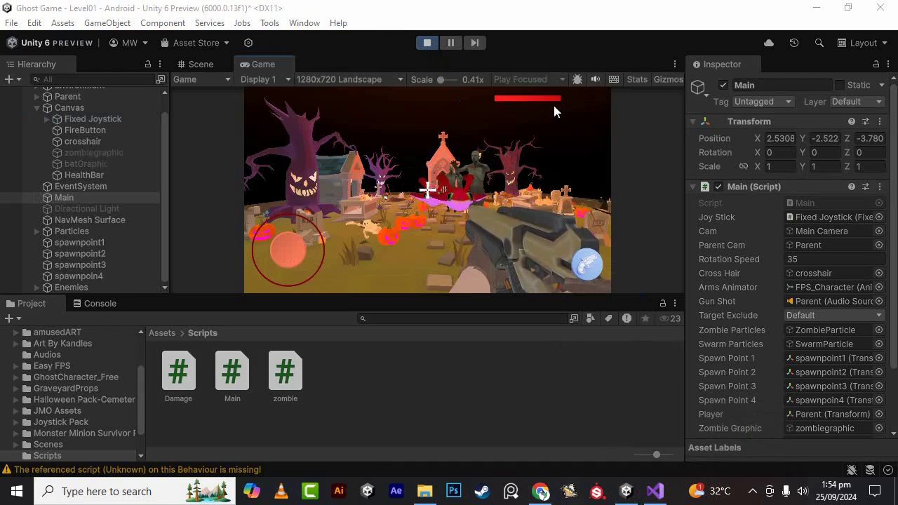
{"action": "left_click", "coordinate": [429, 42]}
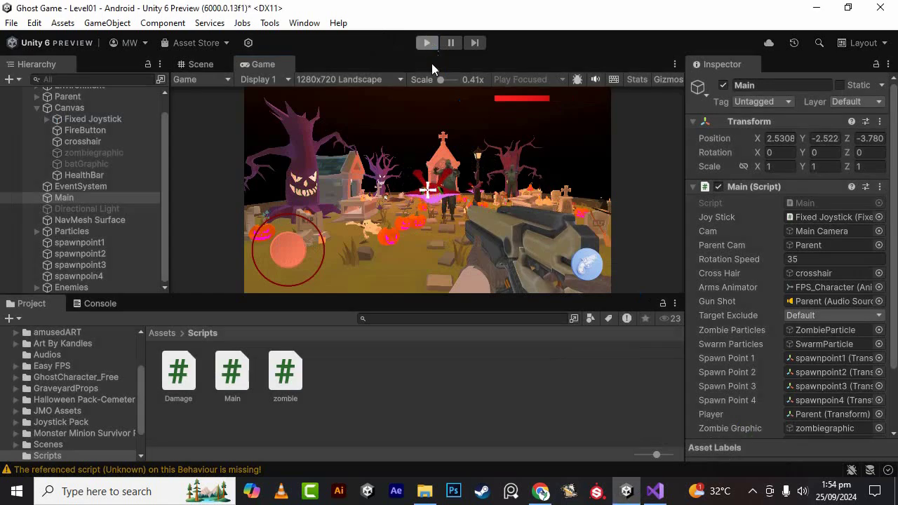
{"action": "left_click", "coordinate": [523, 396]}
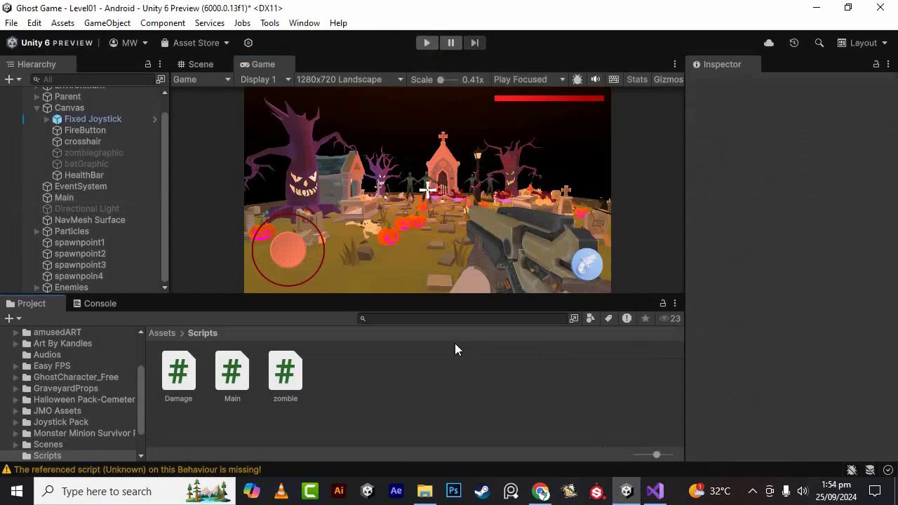